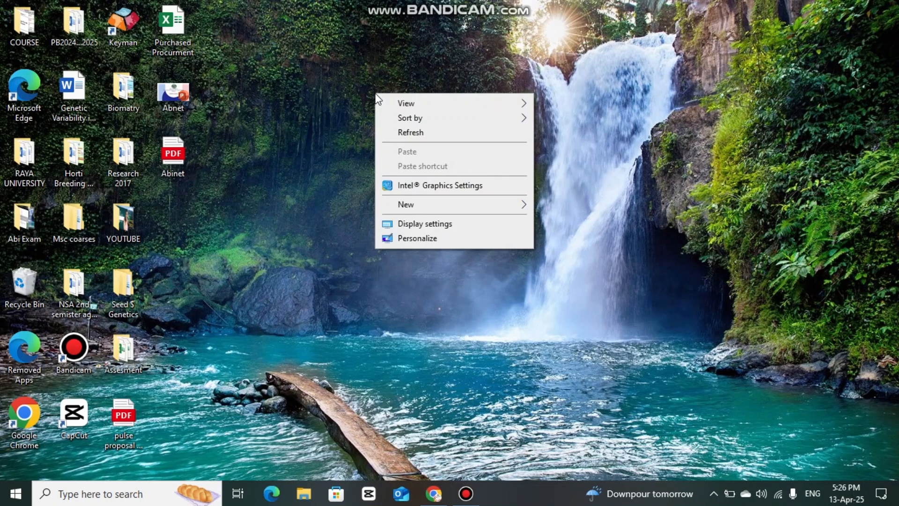
- Create a new folder named Office on the desktop
mouse_move(428, 205)
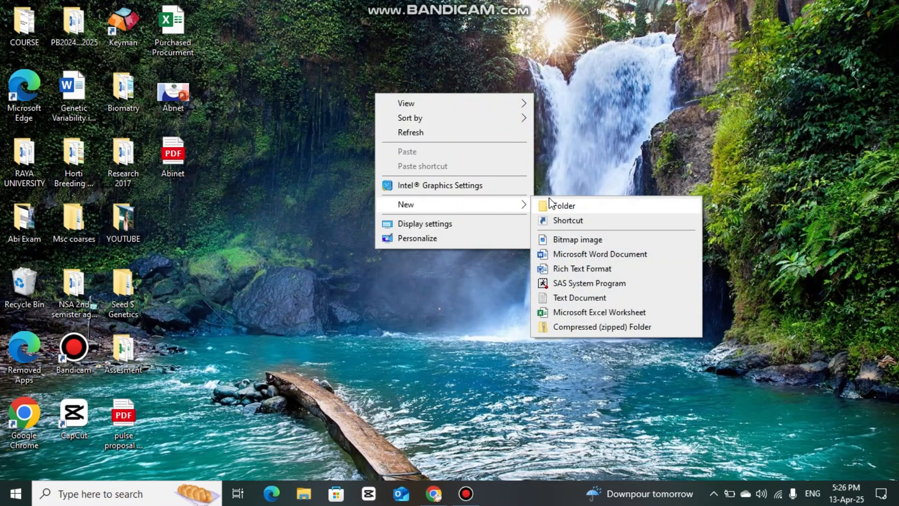
click(563, 200)
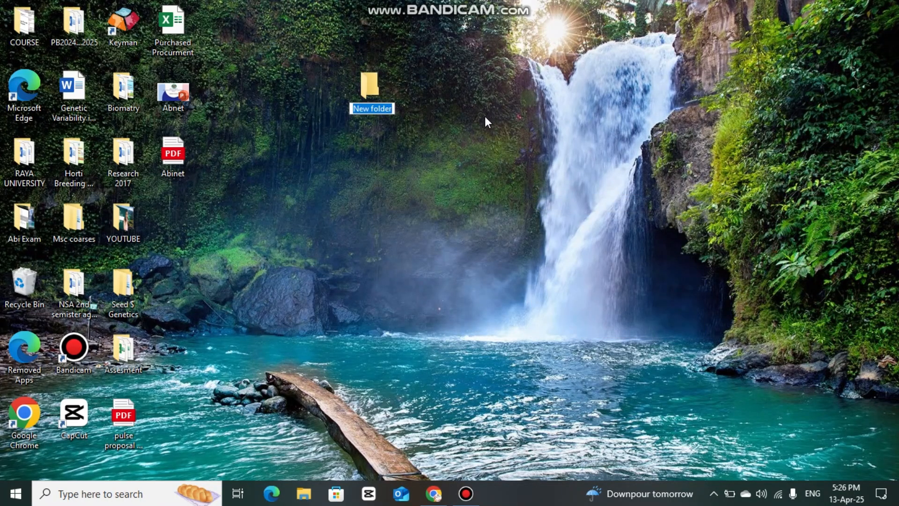
text(Offic)
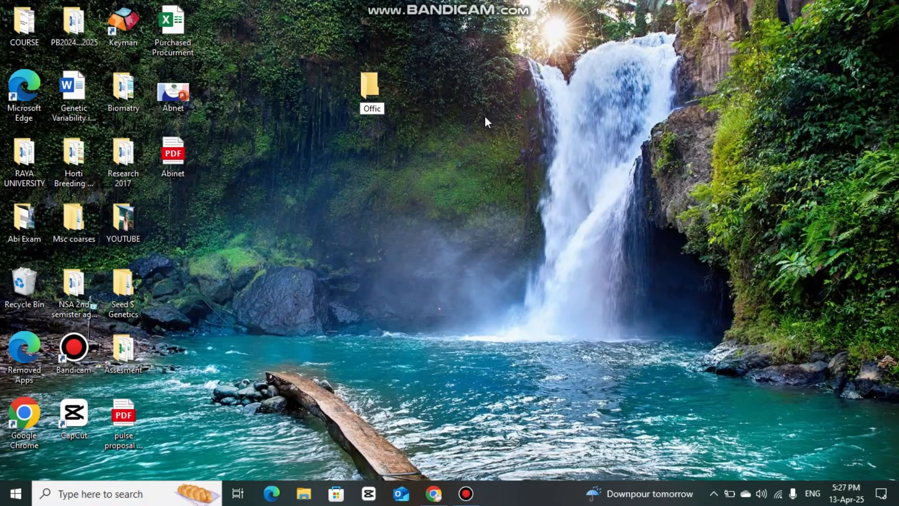
text(e)
key(Return)
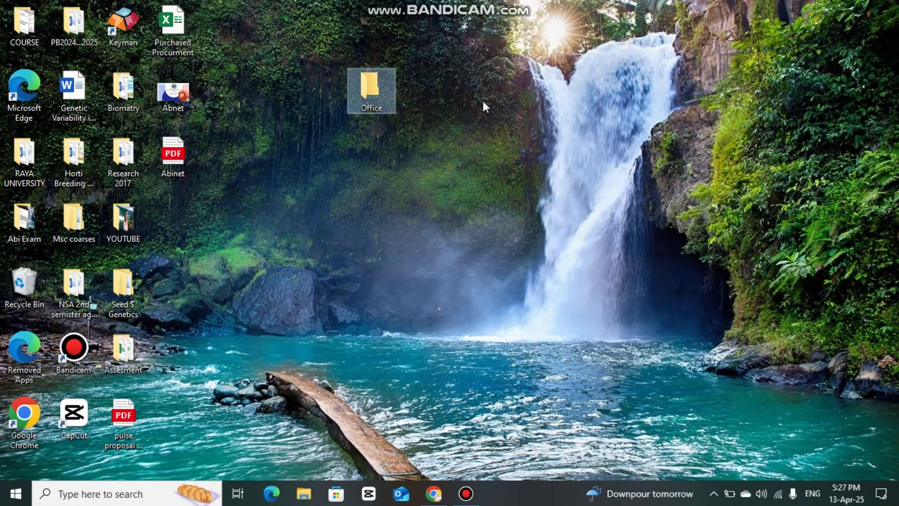
click(445, 159)
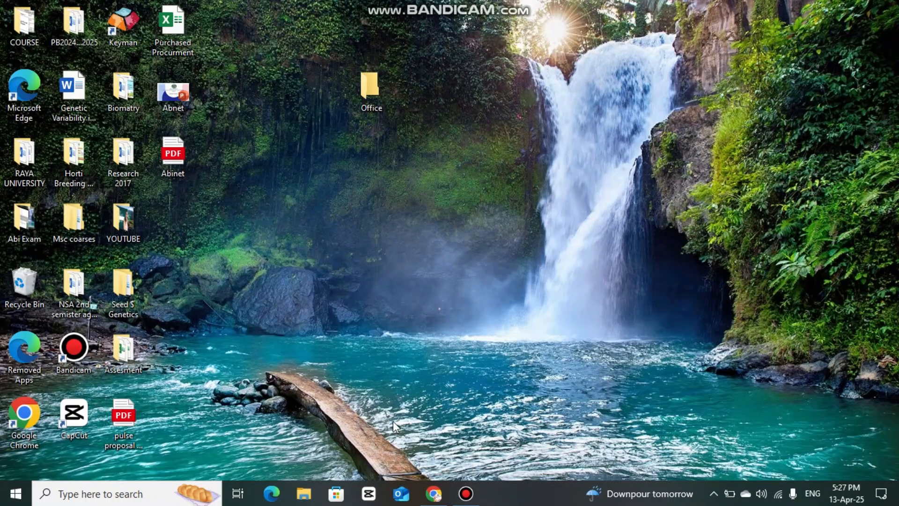
- Switch to Chrome and close the old Office Customization Tool page, keeping the Office Deployment Tool page open
mouse_move(433, 492)
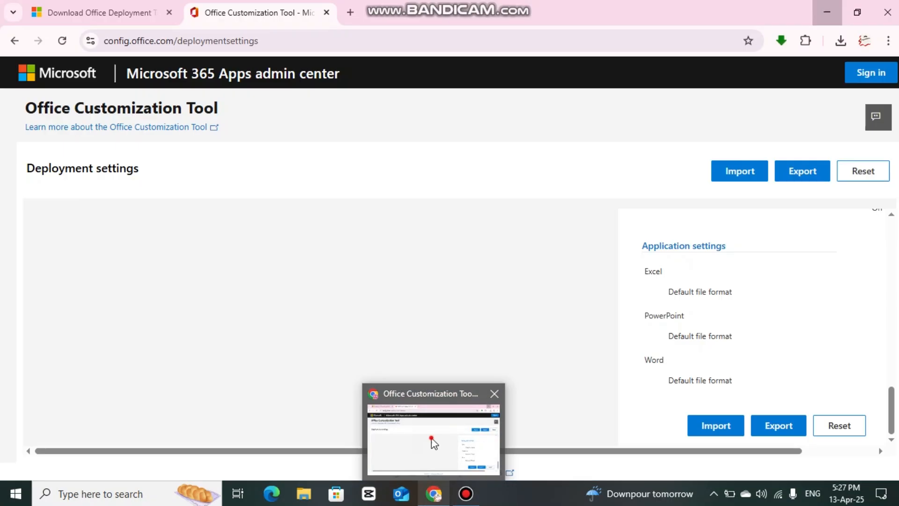
click(432, 437)
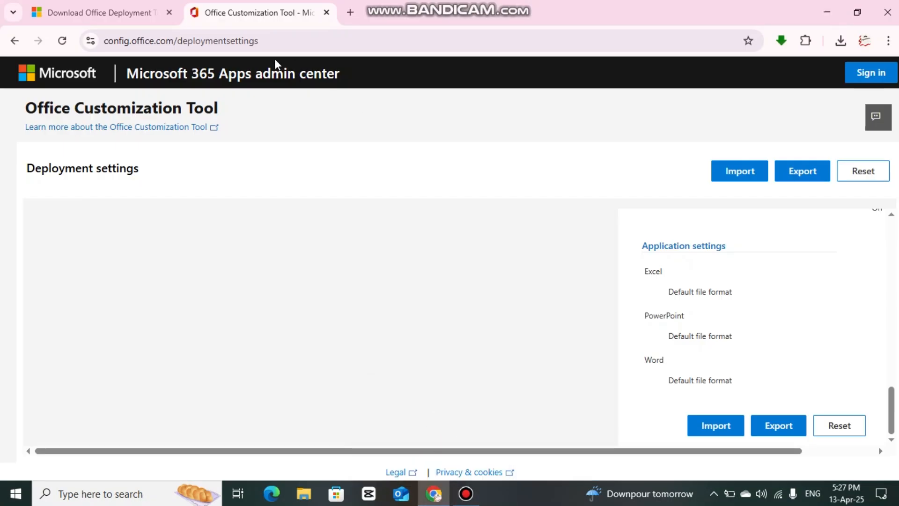
click(107, 7)
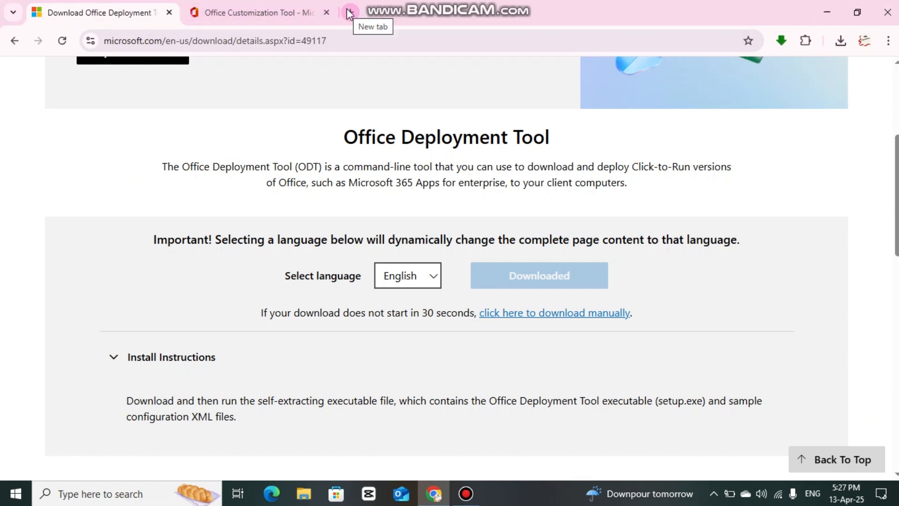
click(325, 13)
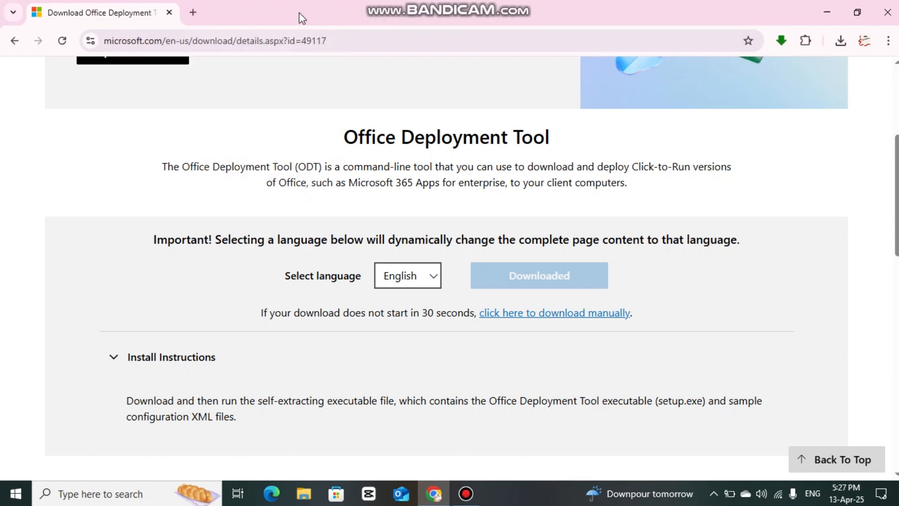
- Search Google for "office deployment tool" in a new tab and open Microsoft's download page for it
click(193, 12)
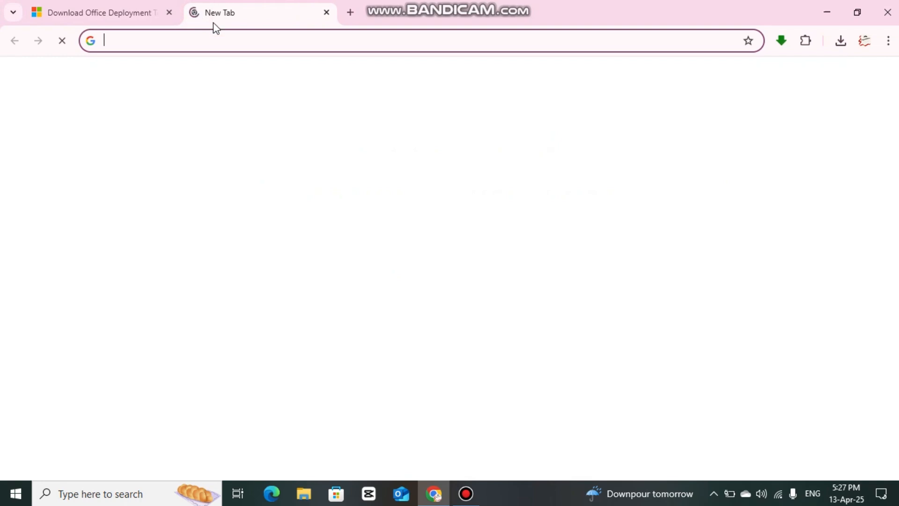
click(265, 240)
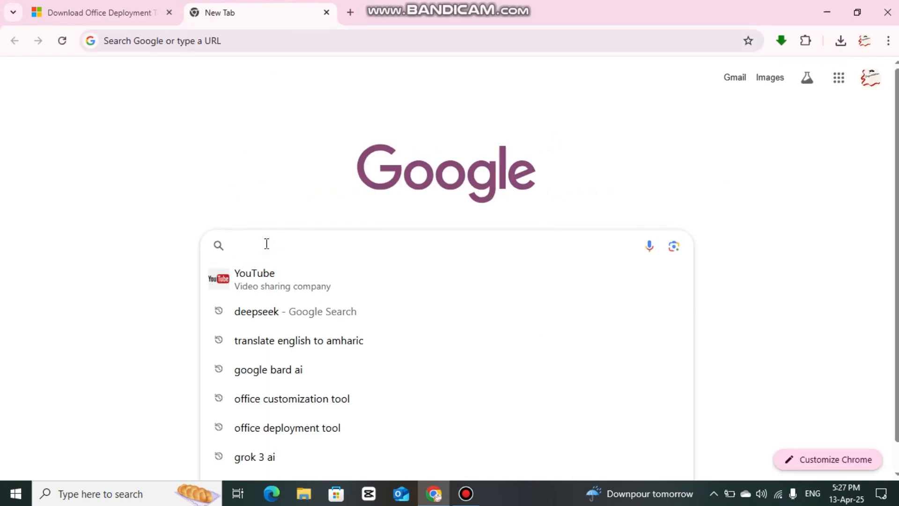
text(o)
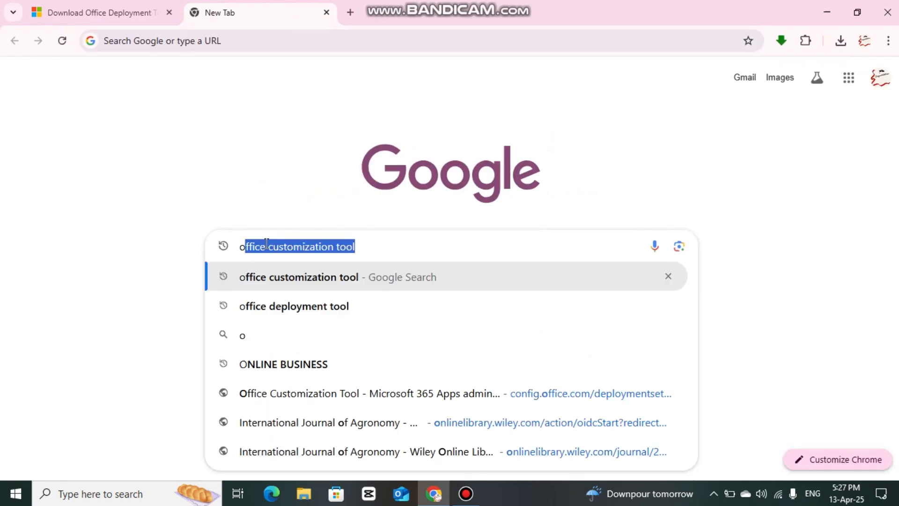
text(ffi)
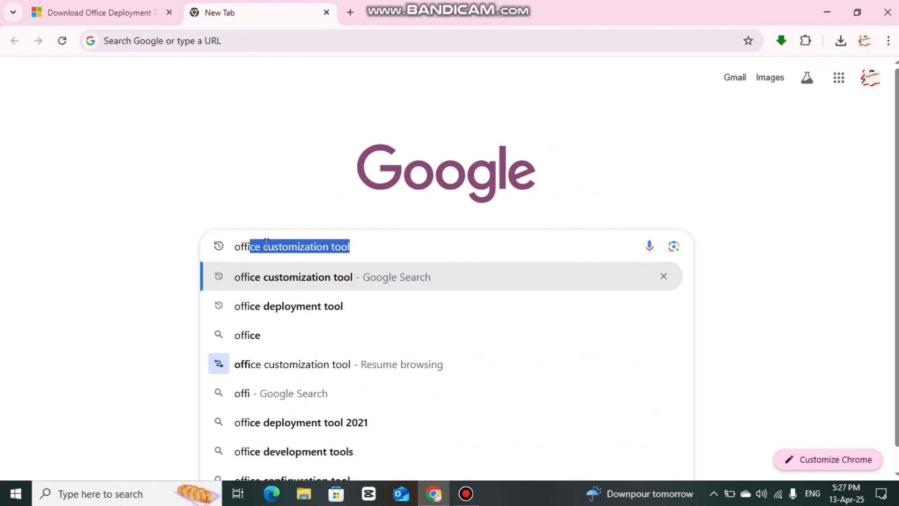
click(322, 313)
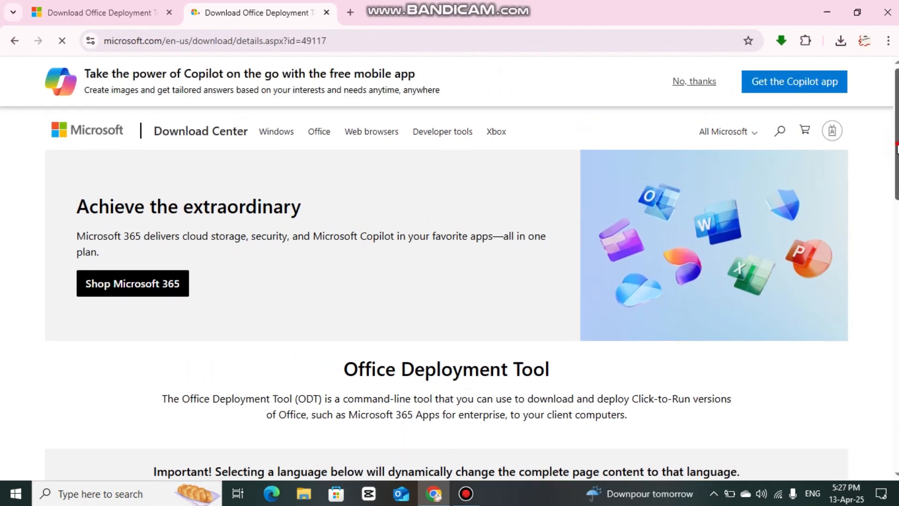
- Download the Office Deployment Tool from the Microsoft page and close the older duplicate tab
scroll(896, 148, down, 4)
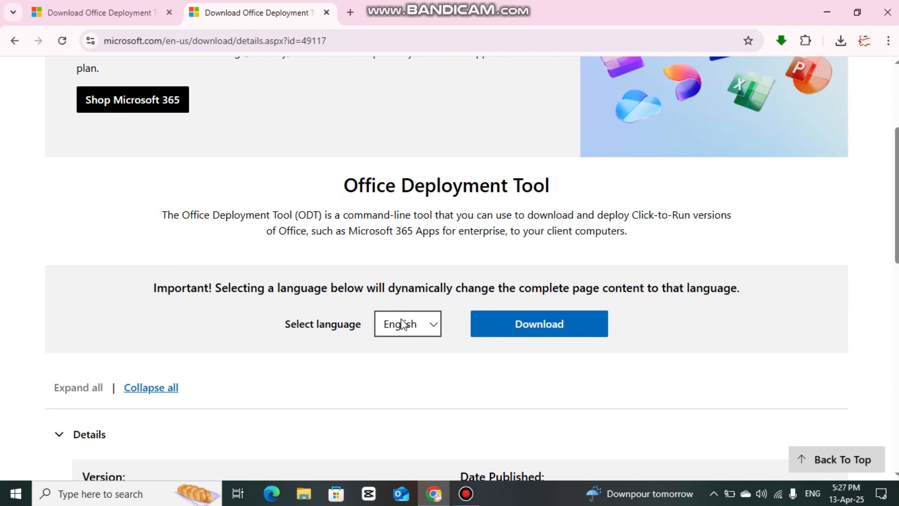
click(540, 324)
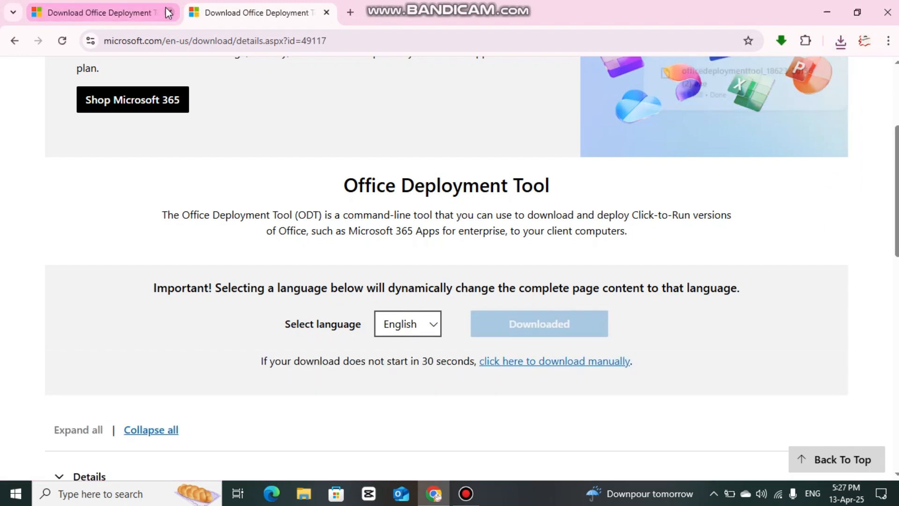
click(169, 13)
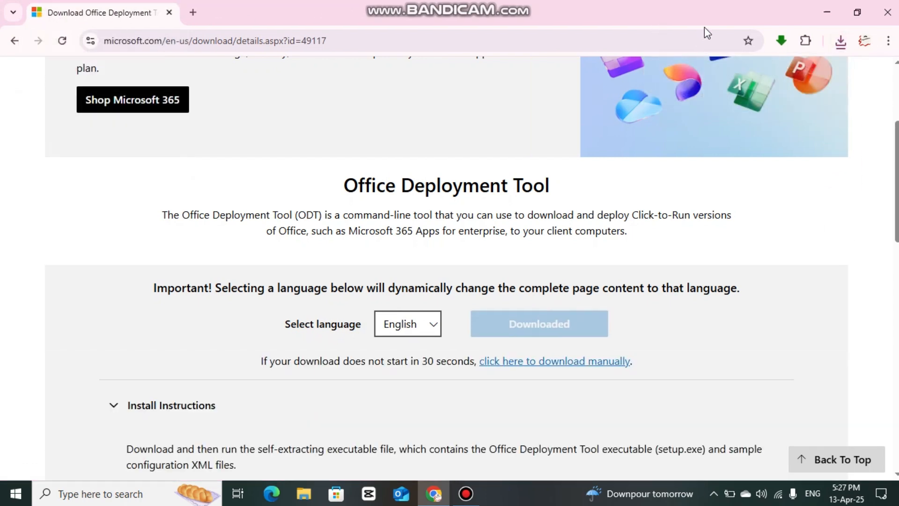
- Run the newly downloaded Office Deployment Tool executable and accept the Microsoft Software License Terms to continue
click(841, 41)
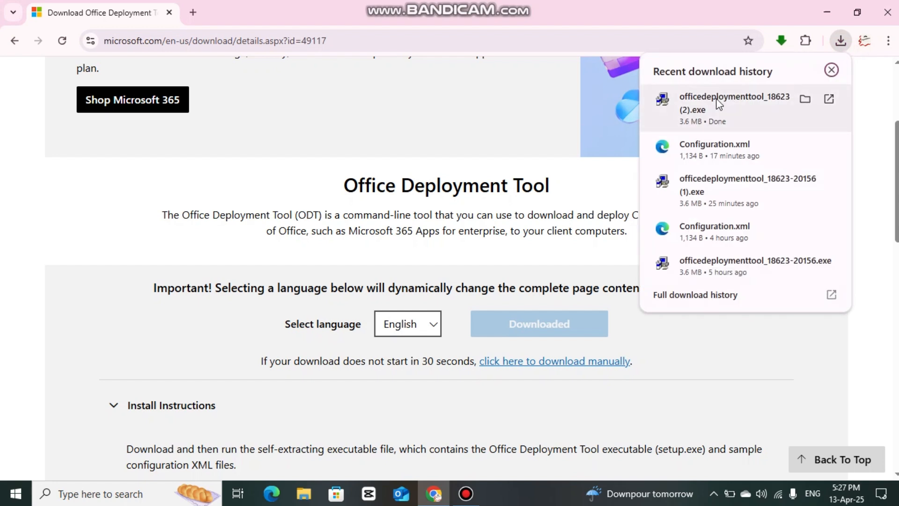
right_click(717, 103)
click(689, 101)
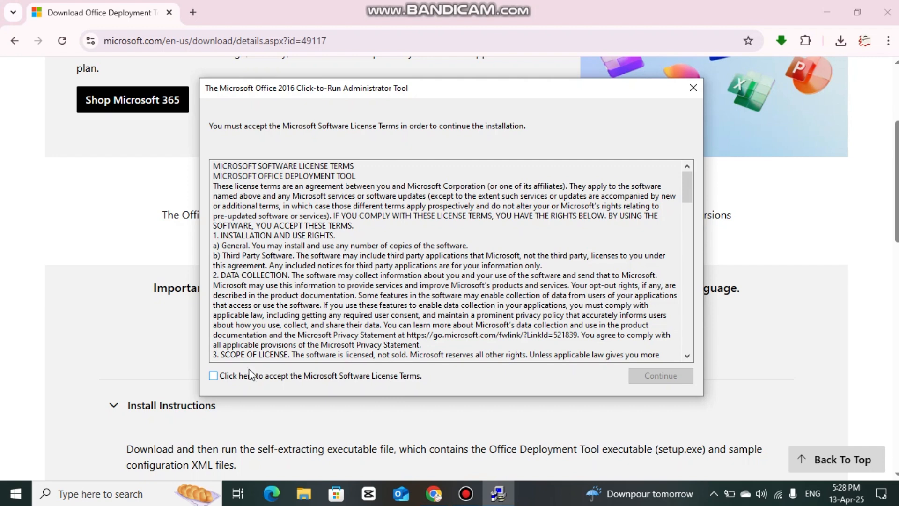
click(213, 376)
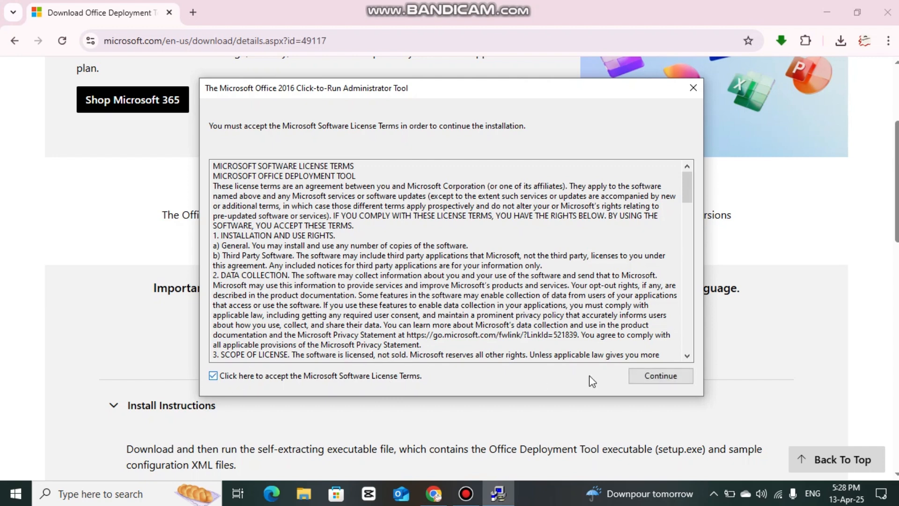
click(668, 374)
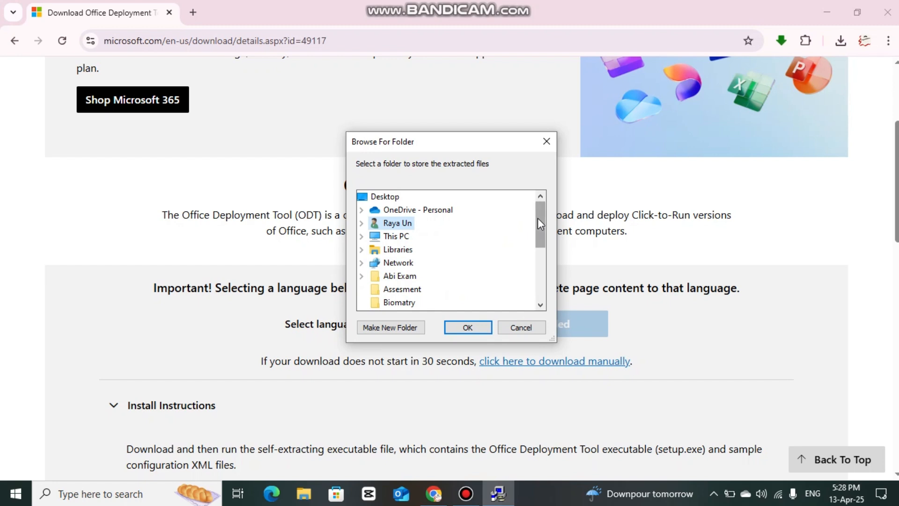
- Extract the deployment tool's files into the Office folder on the desktop and dismiss the completion message
drag(538, 219, 538, 255)
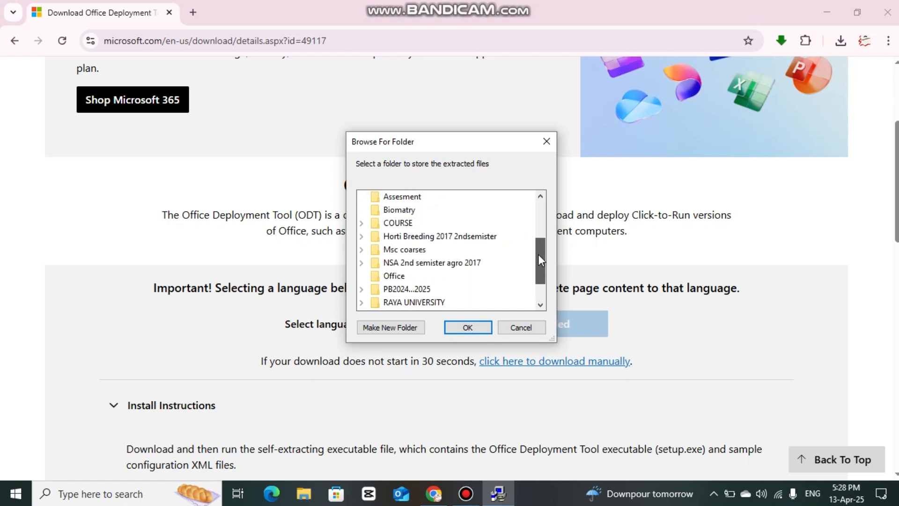
click(406, 277)
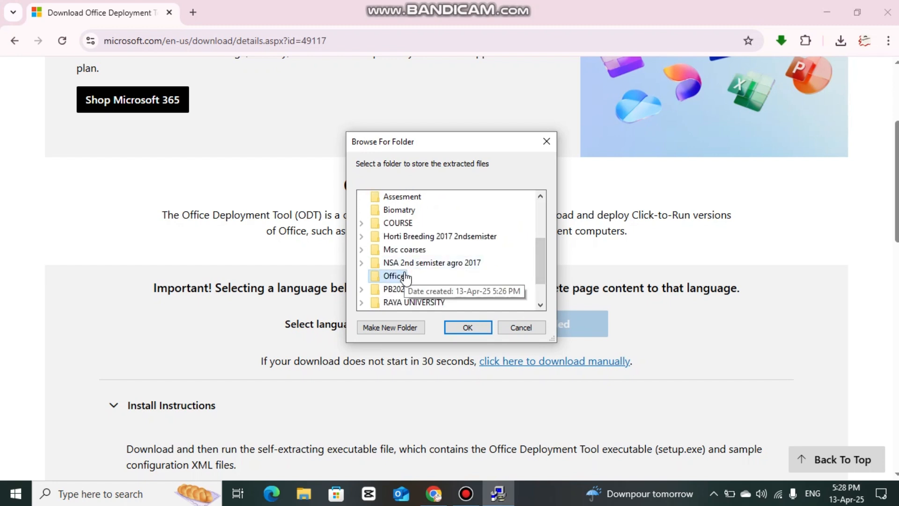
click(475, 328)
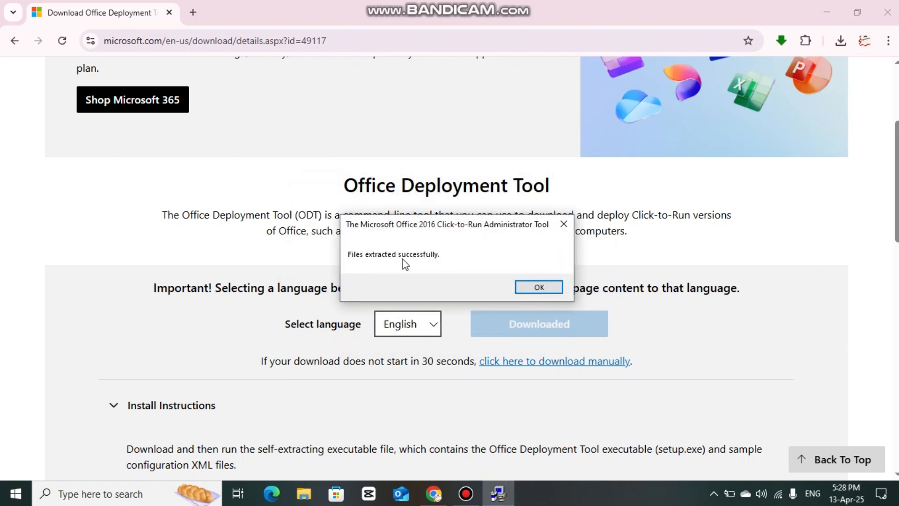
click(540, 287)
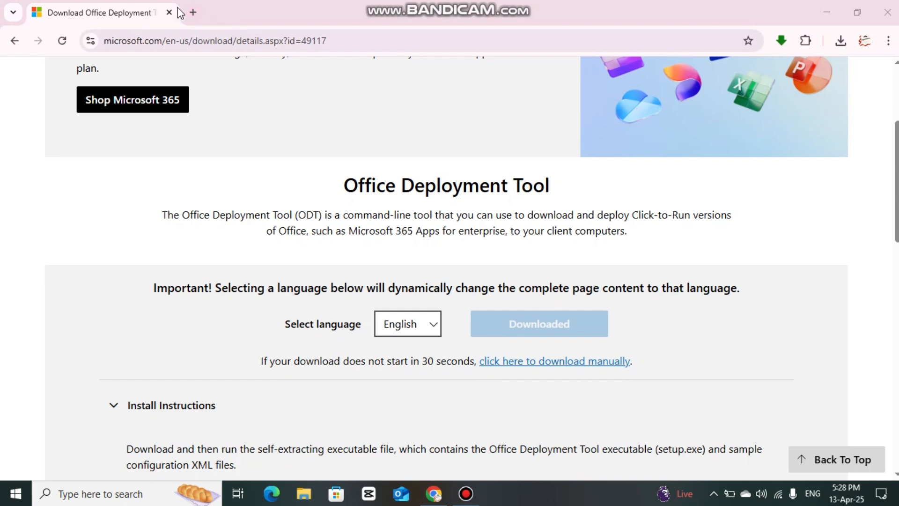
- Search Google for "office customization tool" in a new tab and open the config.office.com deployment settings page
click(193, 13)
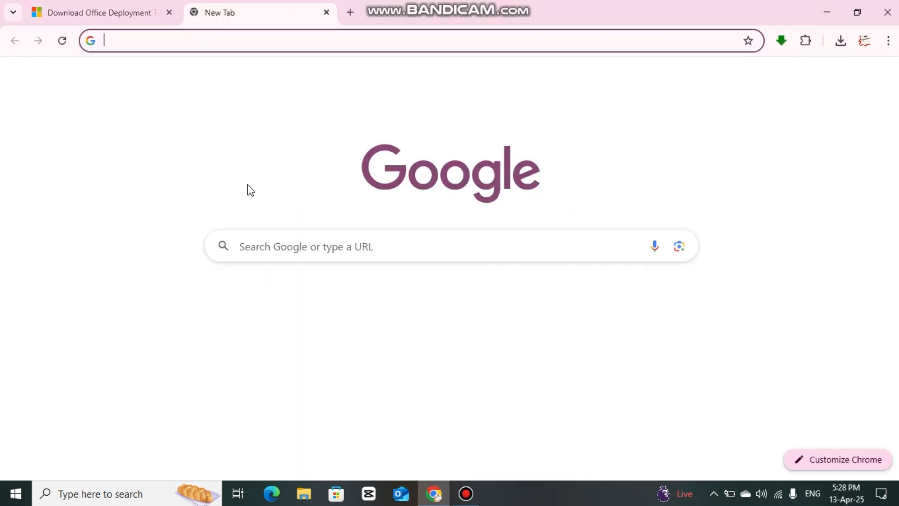
click(258, 239)
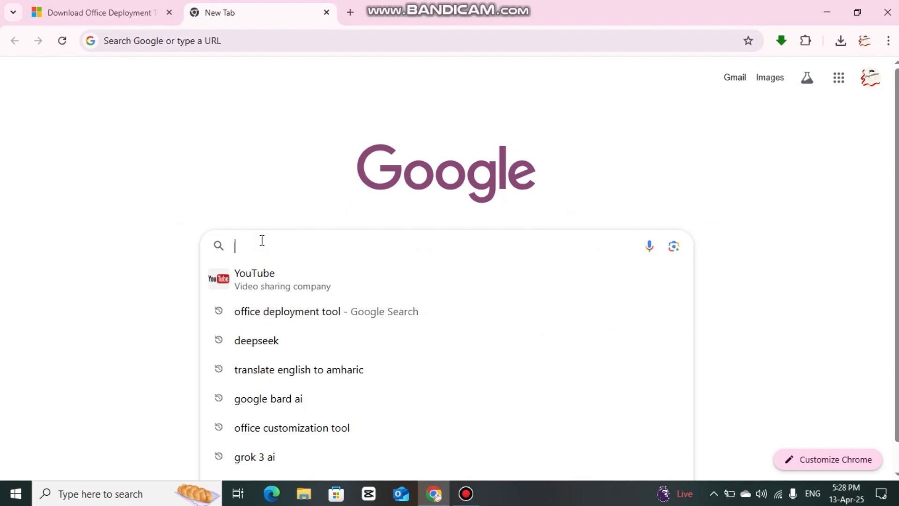
text(off)
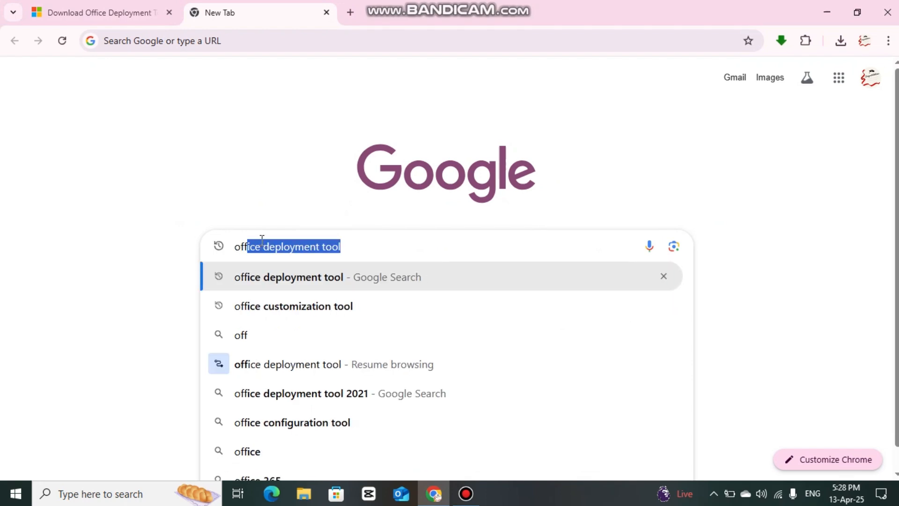
click(334, 307)
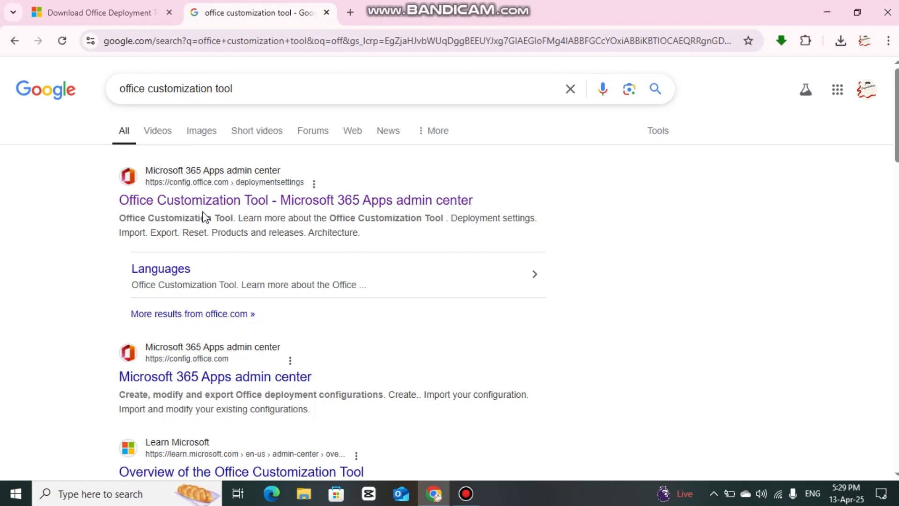
click(232, 210)
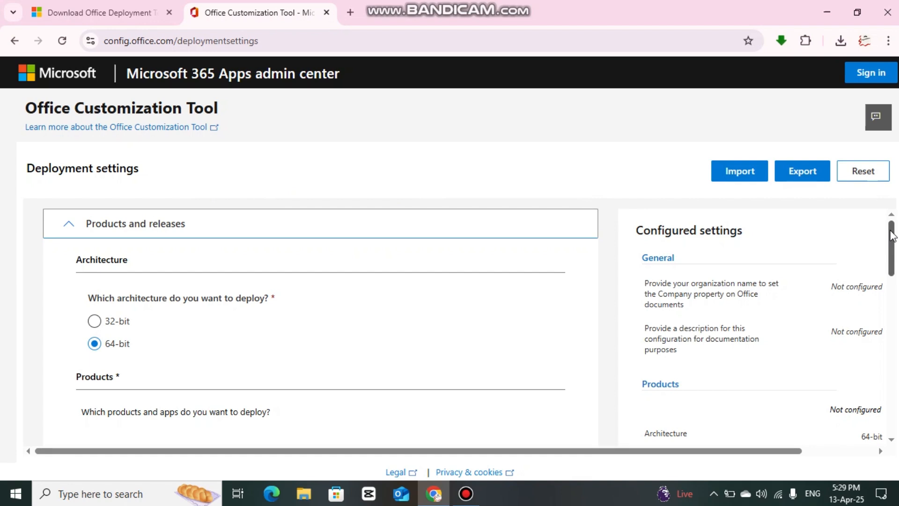
- Choose Office LTSC Professional Plus 2024 - Volume License as the Office suite and review the remaining product options through the Apps list
drag(890, 230, 890, 224)
drag(892, 244, 896, 283)
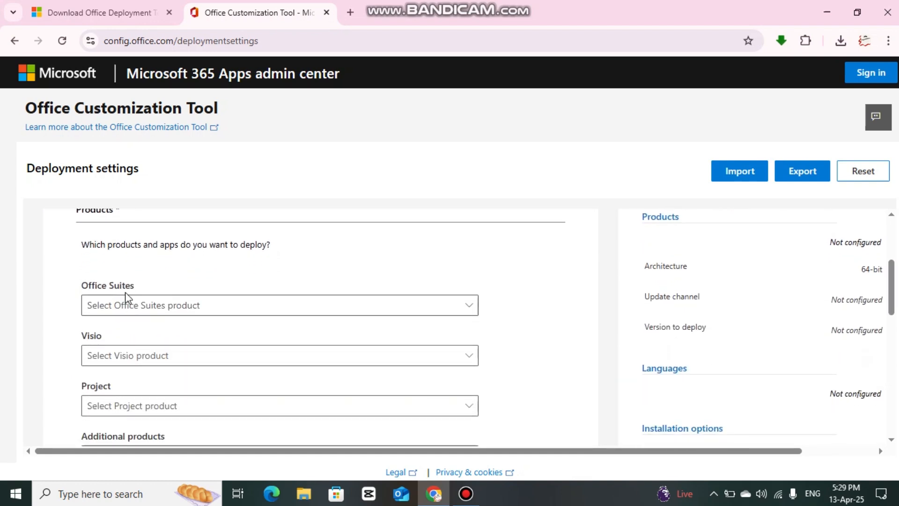
click(472, 310)
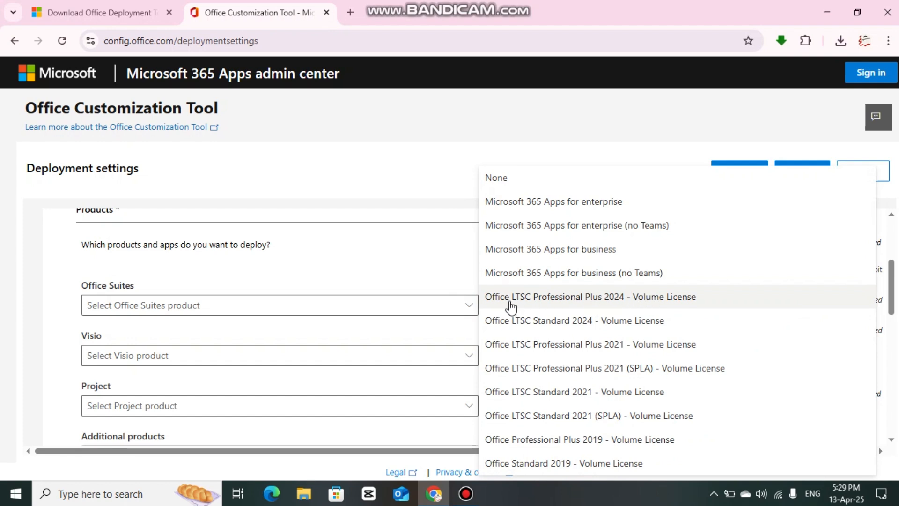
click(554, 303)
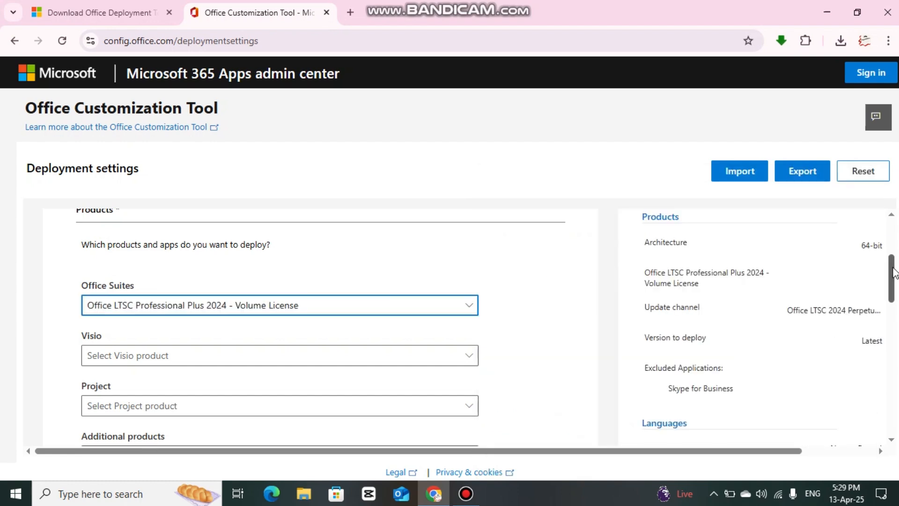
scroll(892, 271, down, 3)
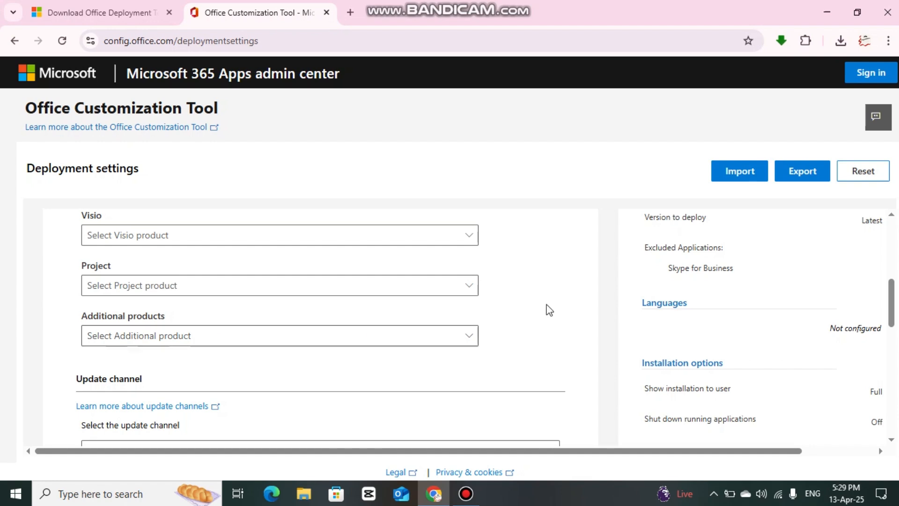
drag(894, 299, 894, 357)
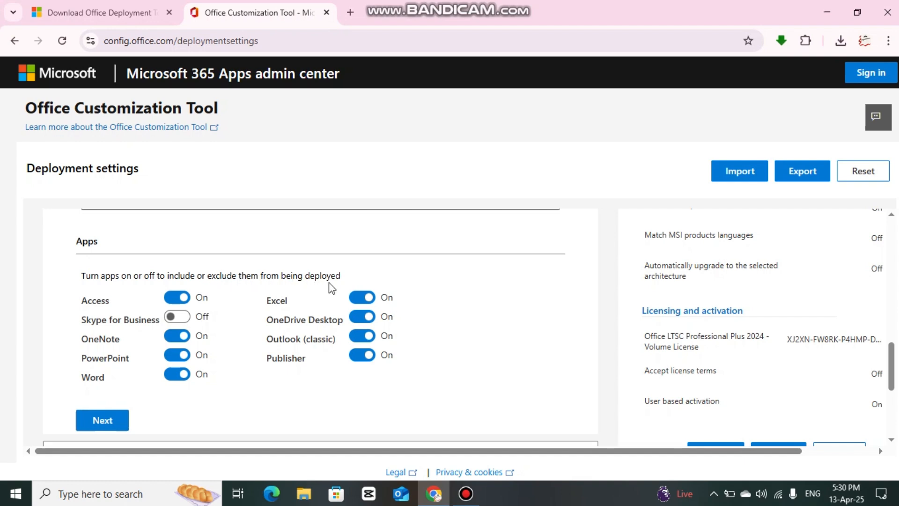
- Exclude Access from the deployed apps and set English (United States) as the primary language, continuing to the Installation section
click(174, 297)
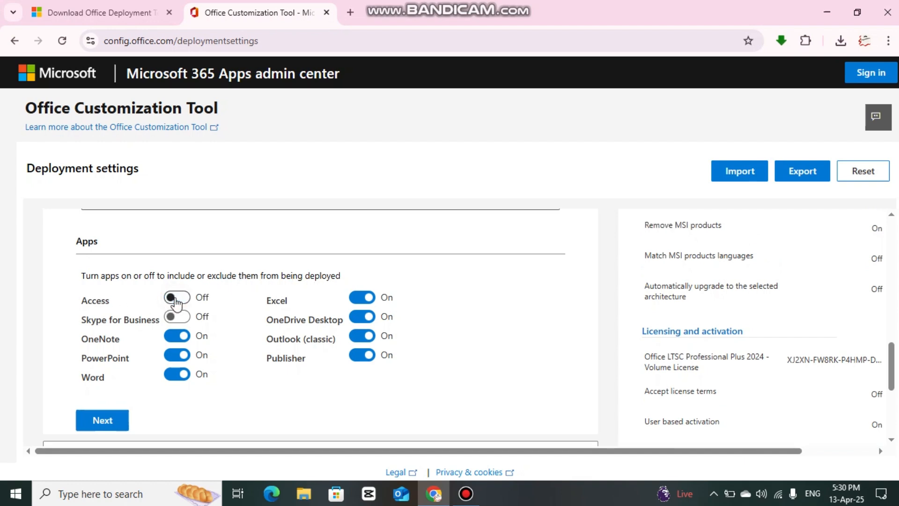
click(101, 421)
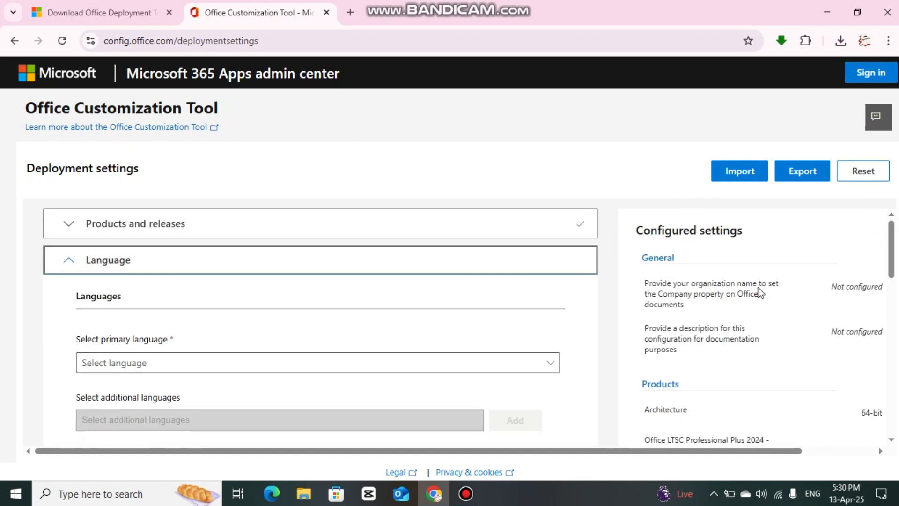
scroll(785, 272, down, 1)
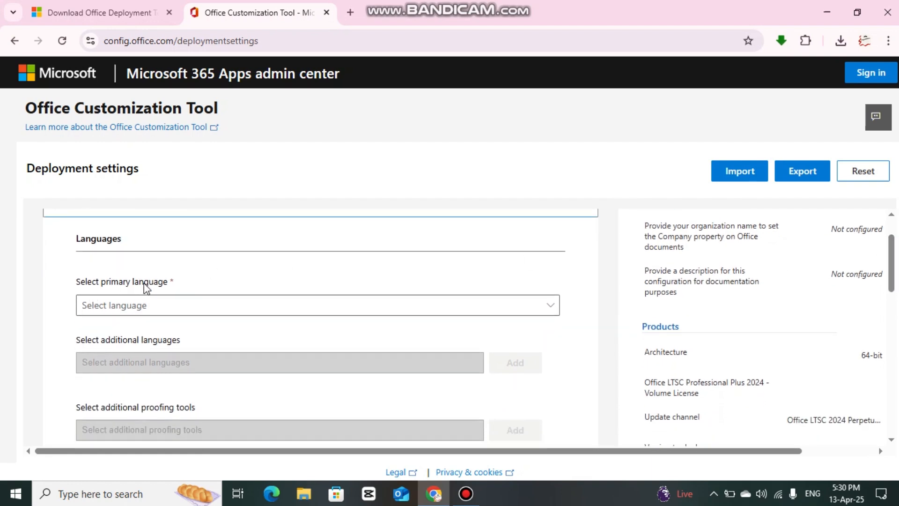
click(551, 309)
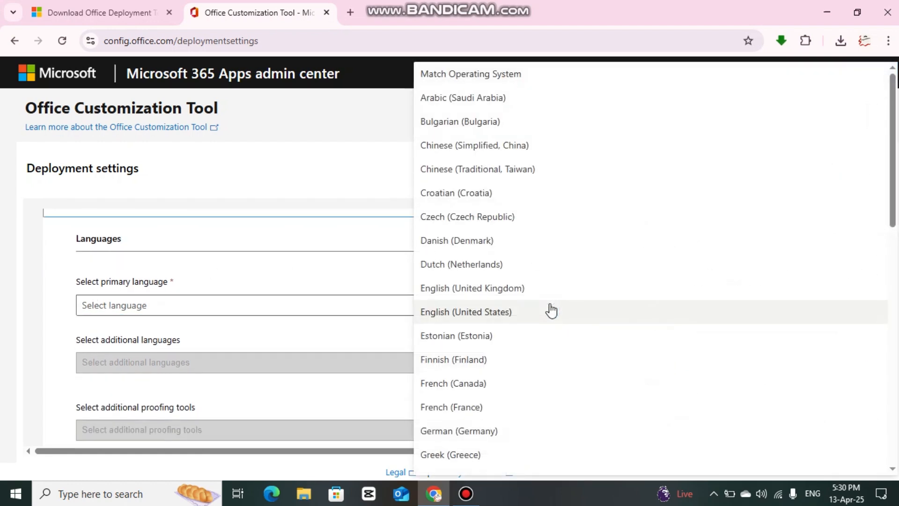
click(509, 313)
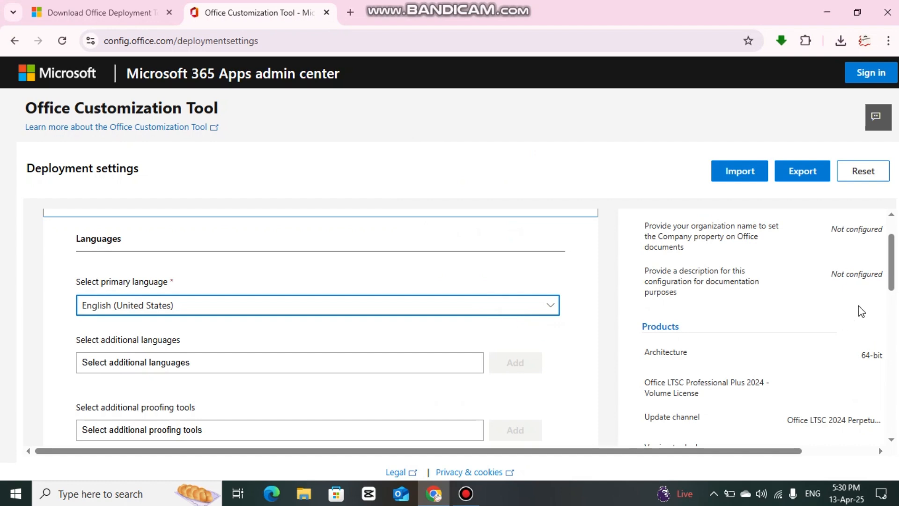
scroll(889, 251, down, 2)
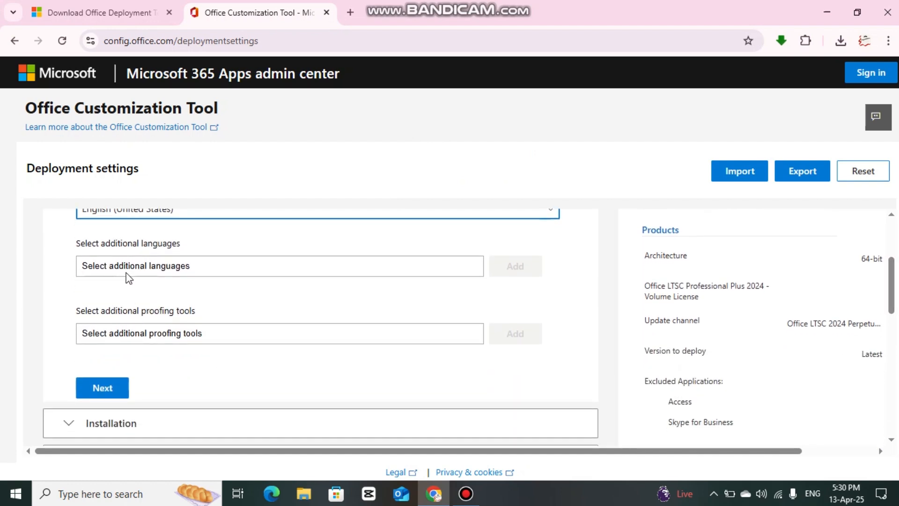
click(99, 388)
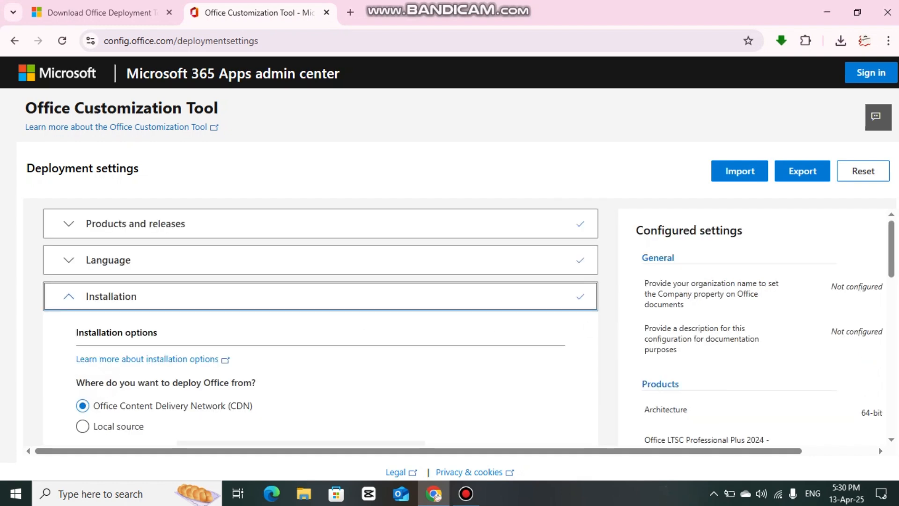
- Keep the default installation, update and upgrade options, with Office Content Delivery Network (CDN) as the source, and continue to Licensing and activation
drag(892, 246, 892, 308)
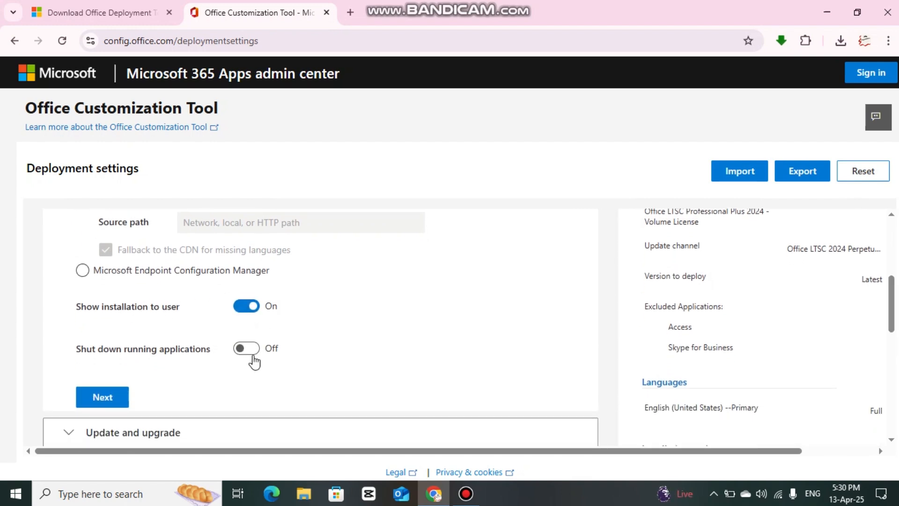
click(106, 397)
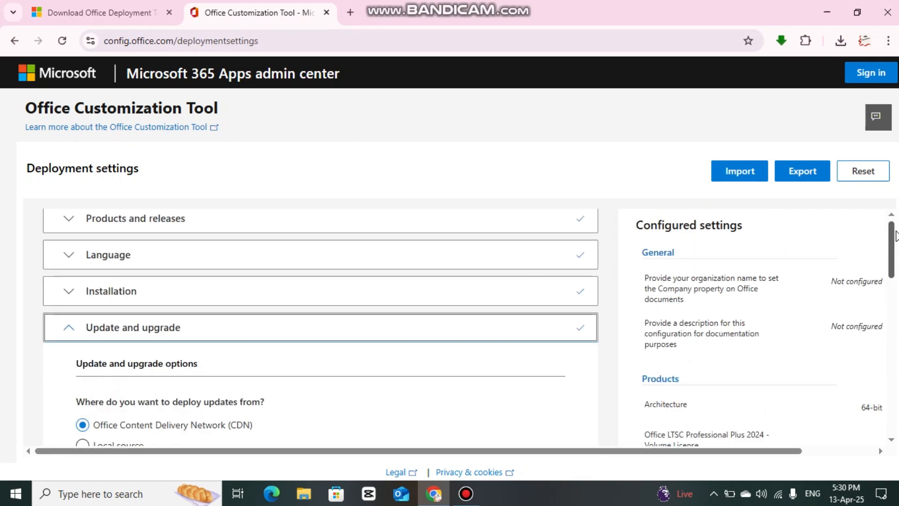
drag(893, 236, 897, 277)
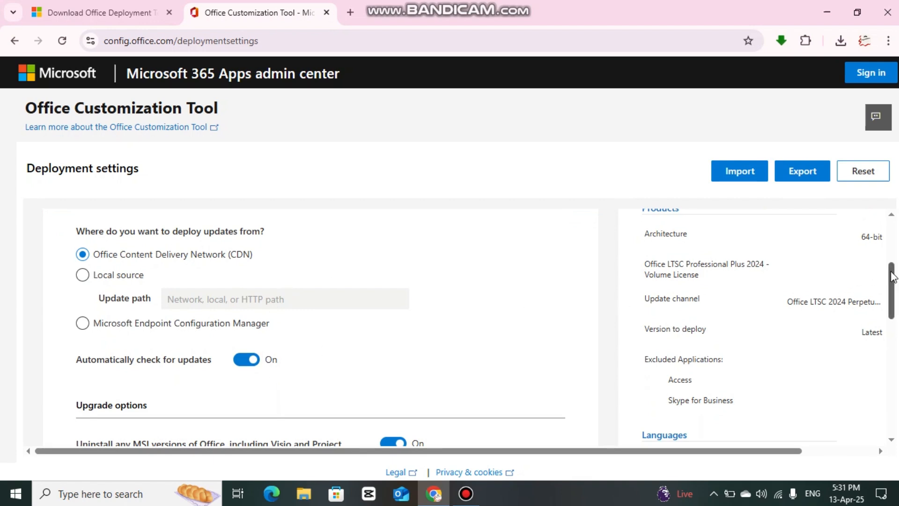
drag(893, 272, 896, 320)
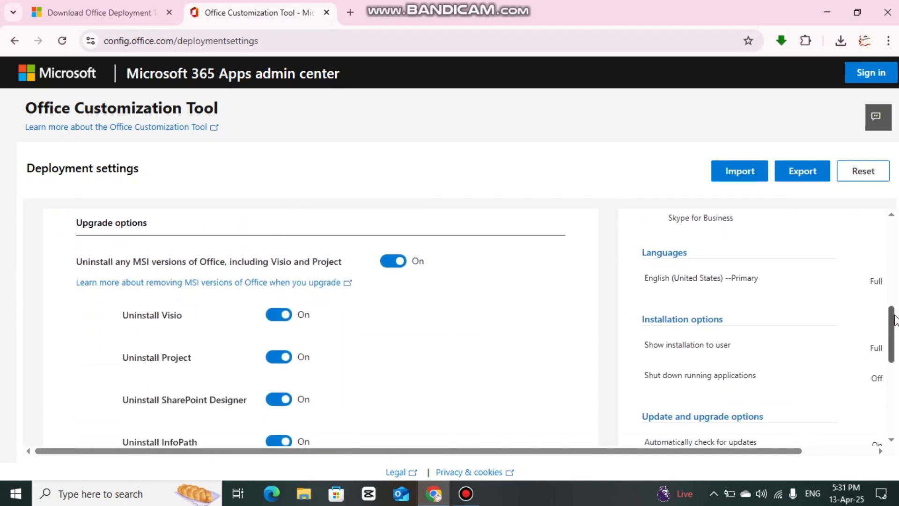
scroll(228, 377, down, 3)
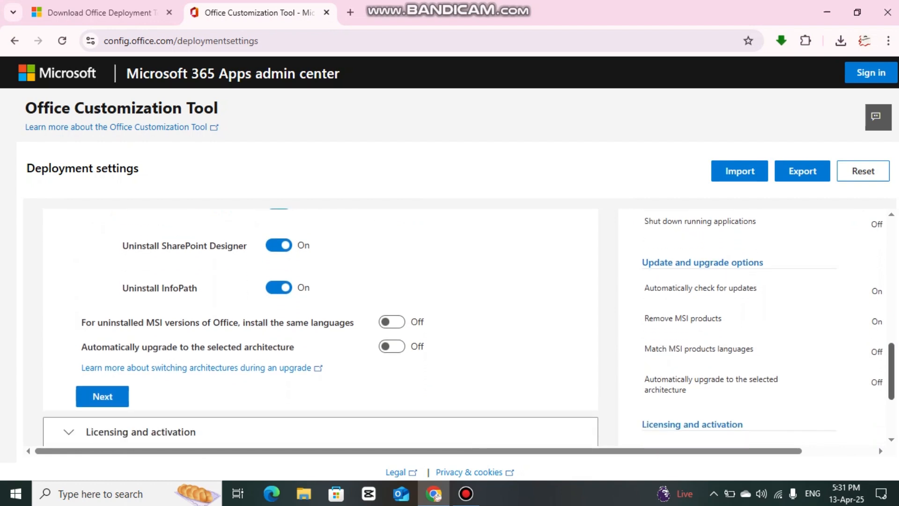
click(103, 398)
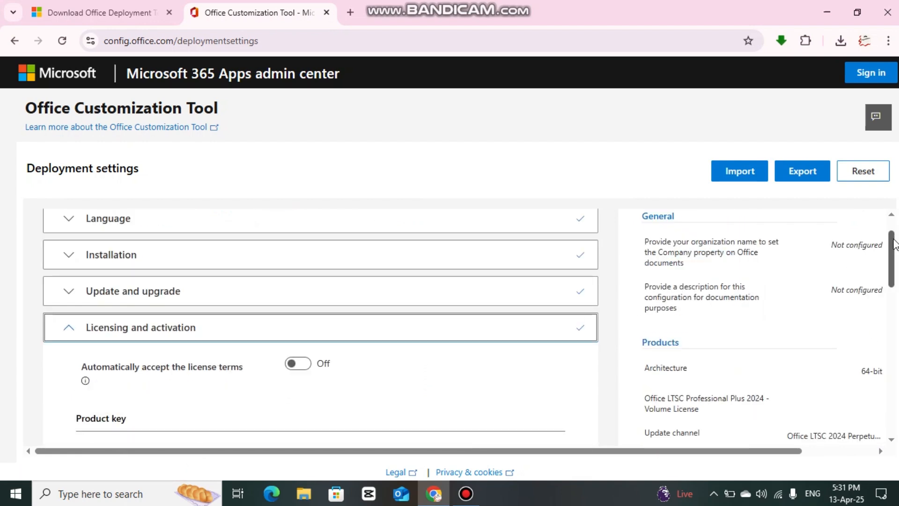
- Keep the KMS product key option and user based activation, and continue to the General section
drag(895, 239, 895, 266)
scroll(531, 258, down, 2)
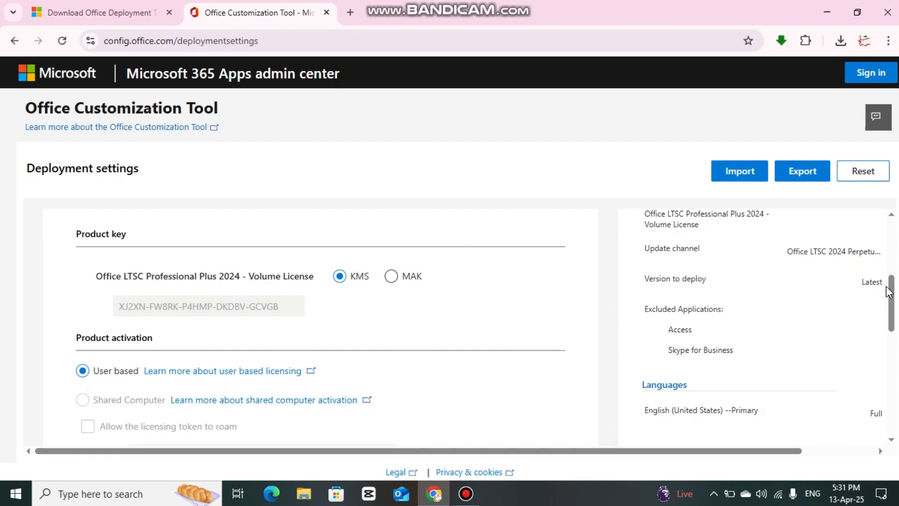
scroll(132, 334, down, 3)
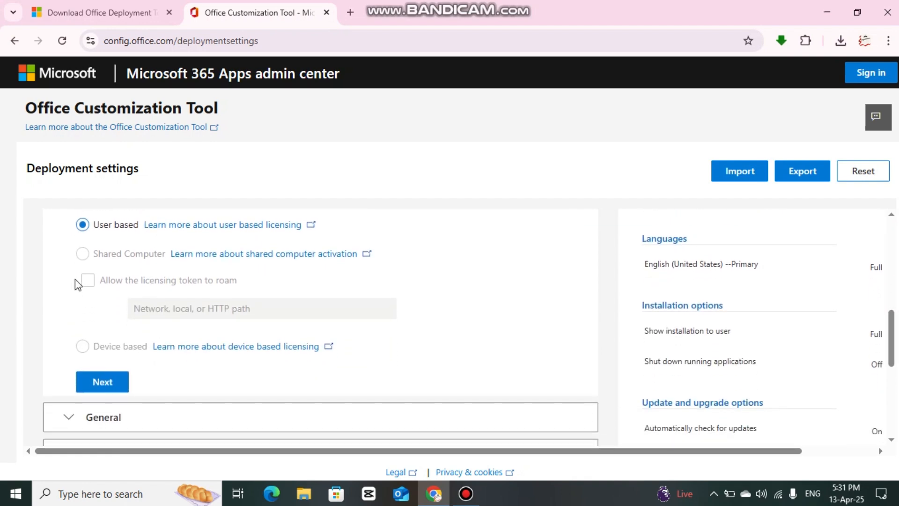
click(101, 383)
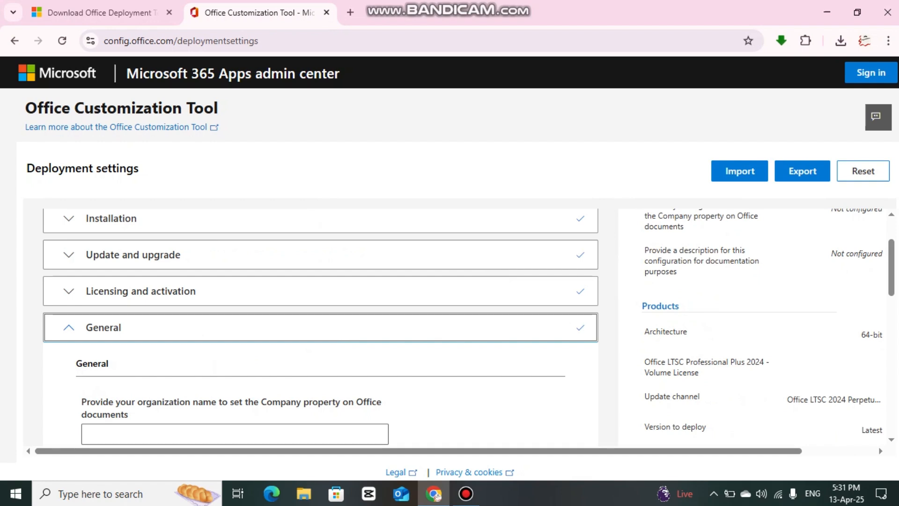
- Leave the organization name and description blank, keep the default application preferences, and finish the deployment settings
scroll(489, 291, down, 3)
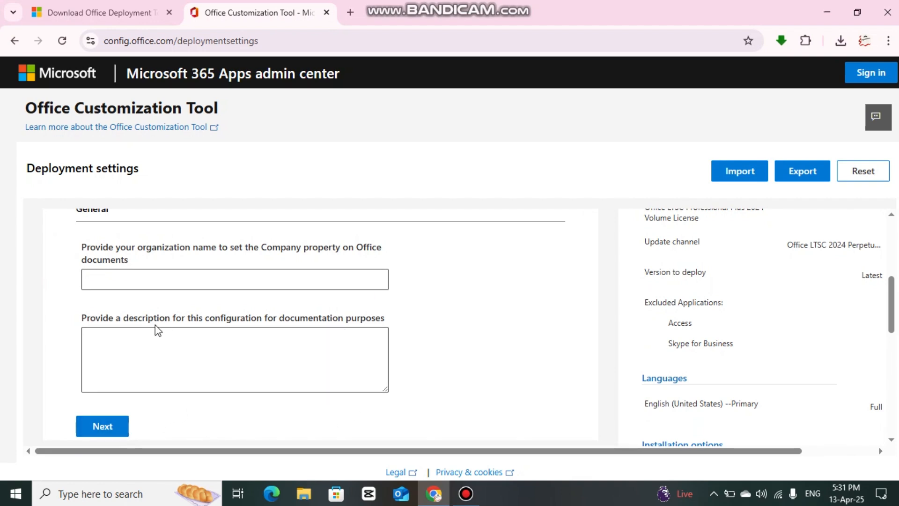
click(97, 426)
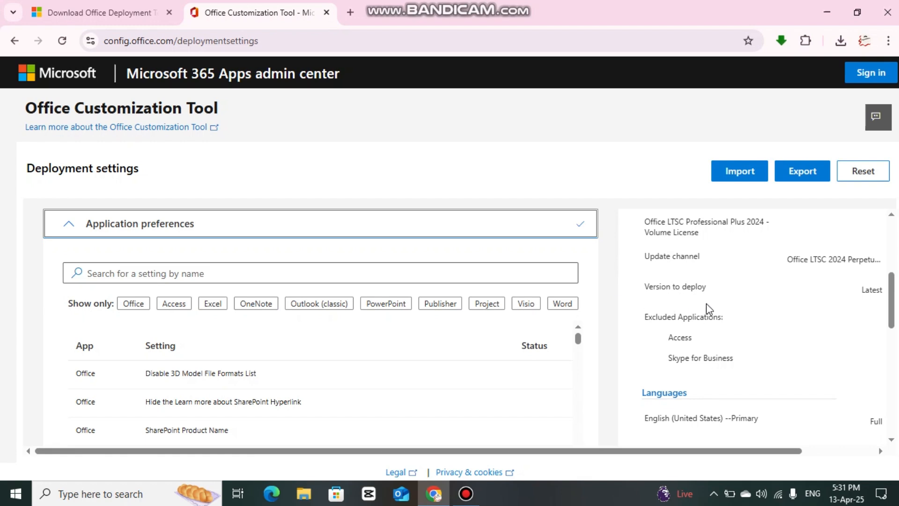
drag(893, 281, 893, 391)
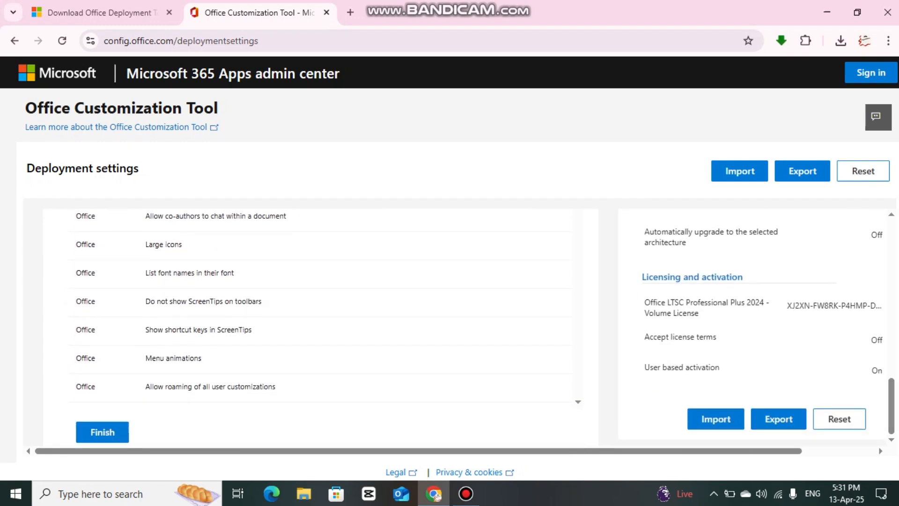
click(100, 434)
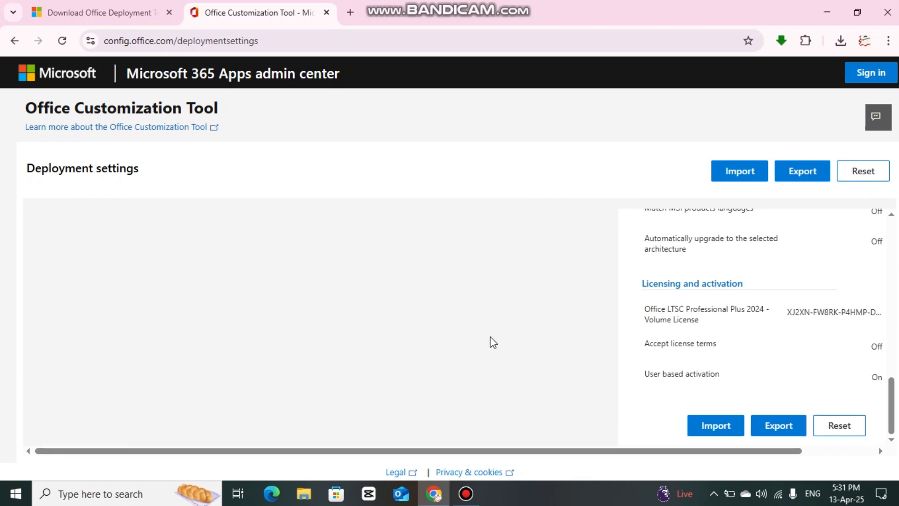
- Export the configuration to XML as Configuration, choosing Office Open XML formats as the default file format and accepting the license terms
click(778, 430)
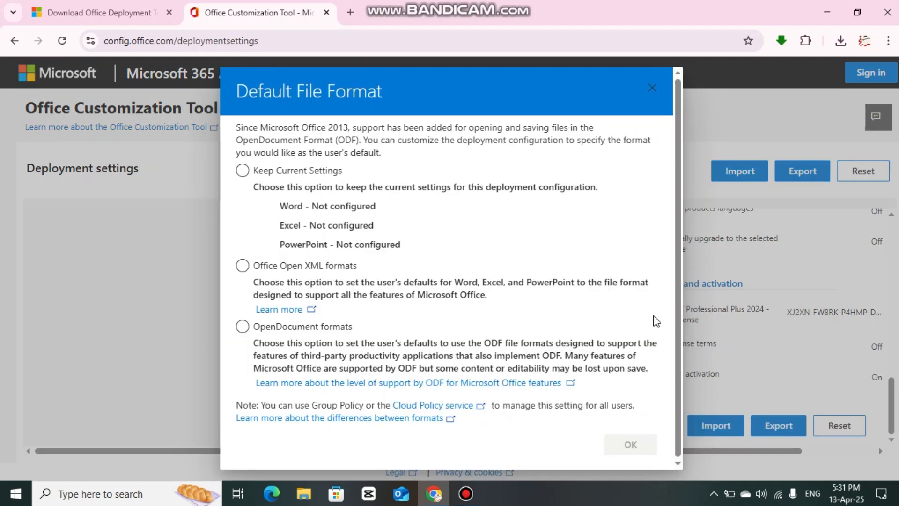
click(326, 270)
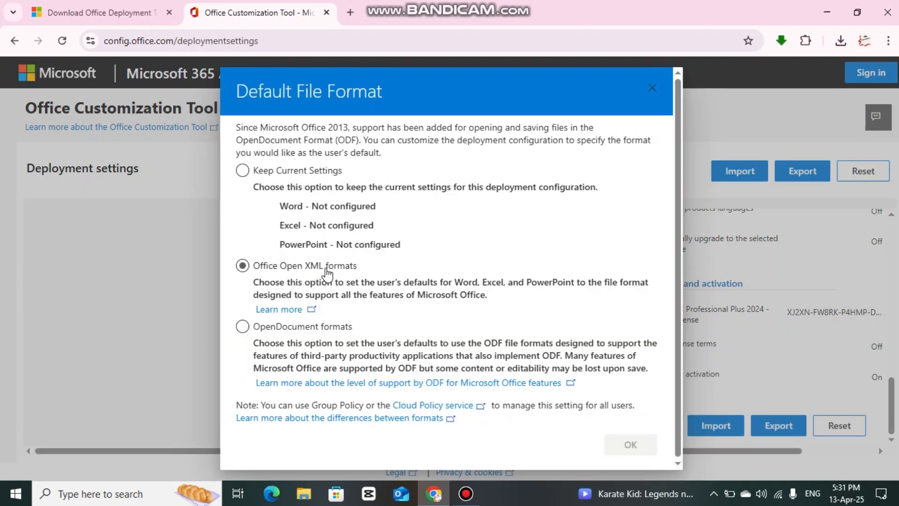
click(244, 266)
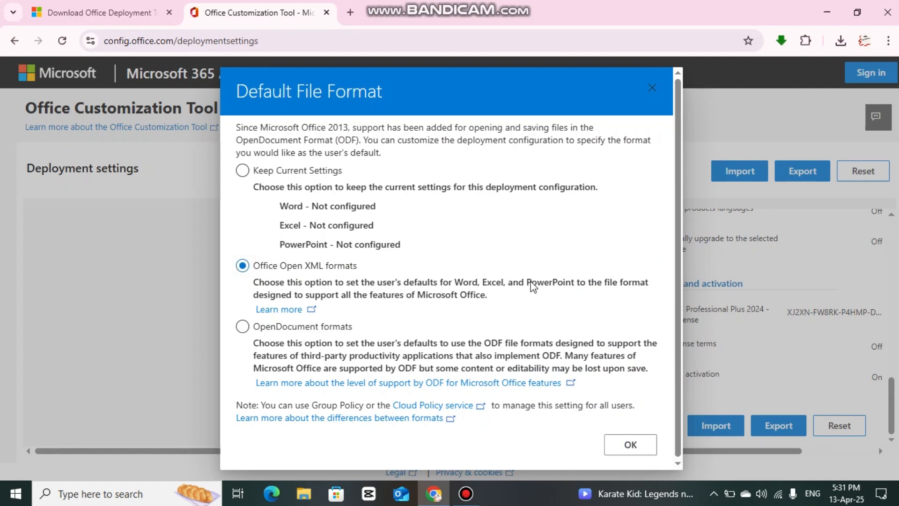
click(625, 444)
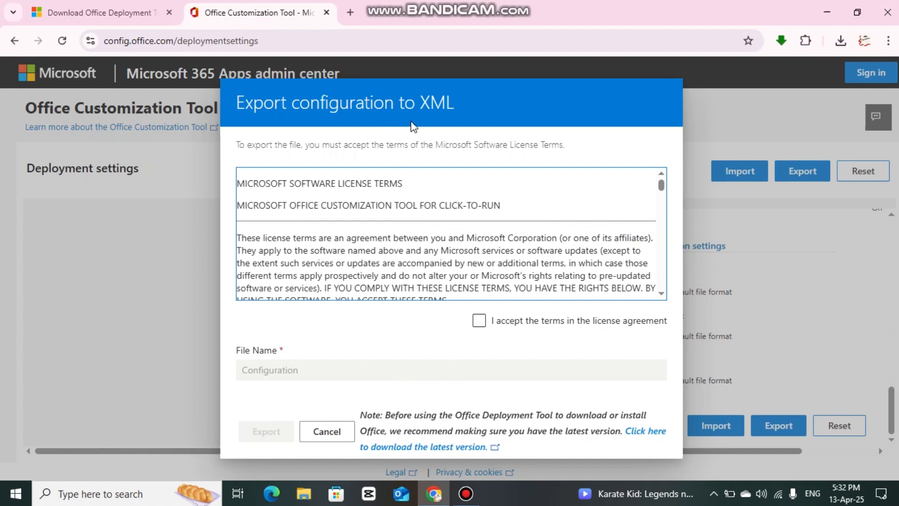
click(478, 321)
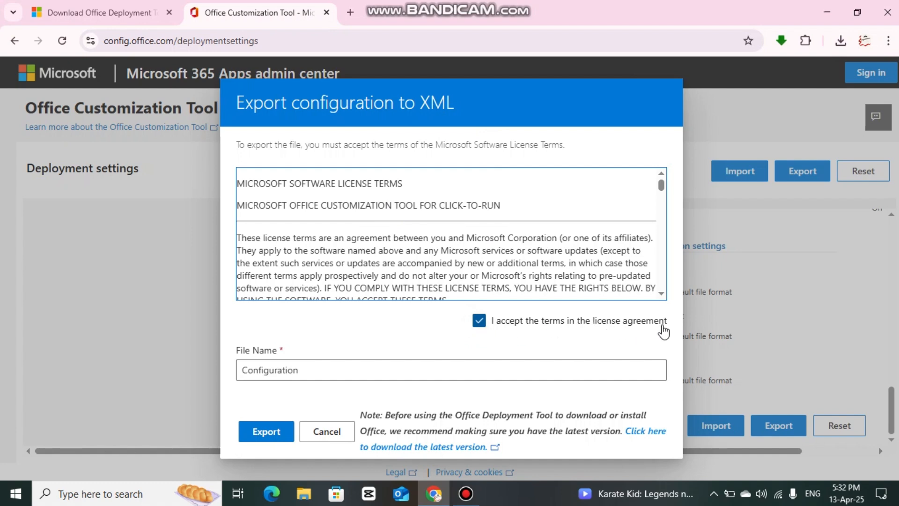
click(260, 433)
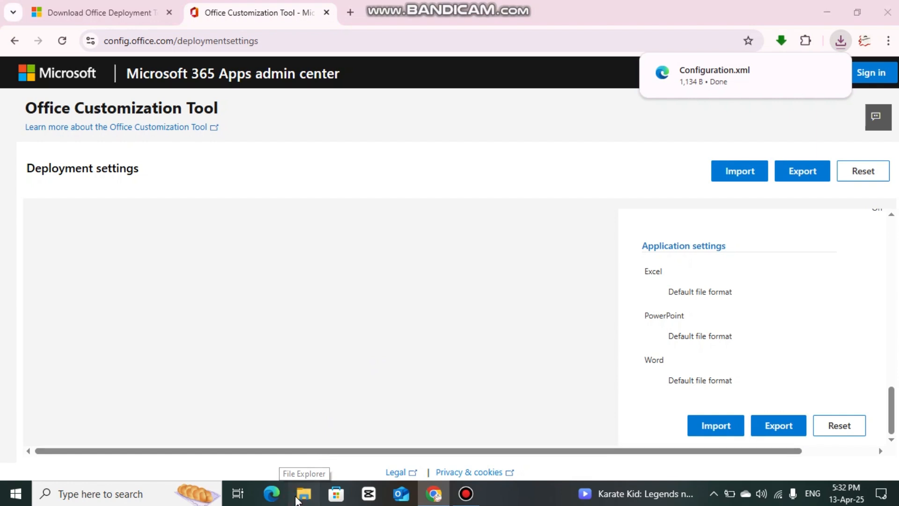
- Switch to File Explorer and cut the exported Configuration file from the Downloads folder
click(303, 494)
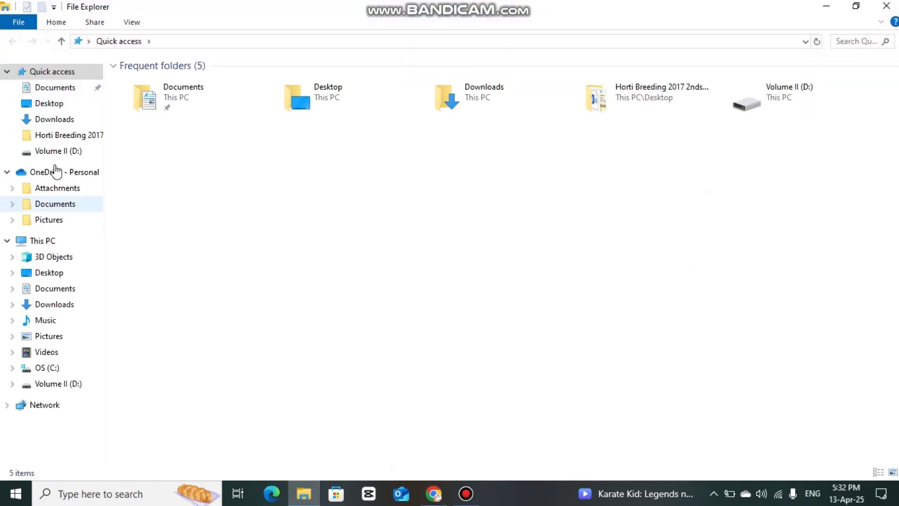
click(71, 120)
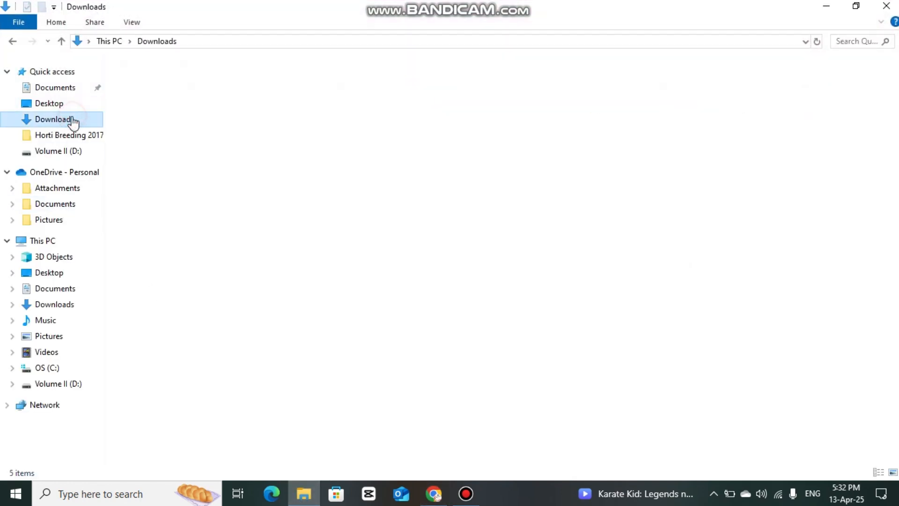
double_click(182, 103)
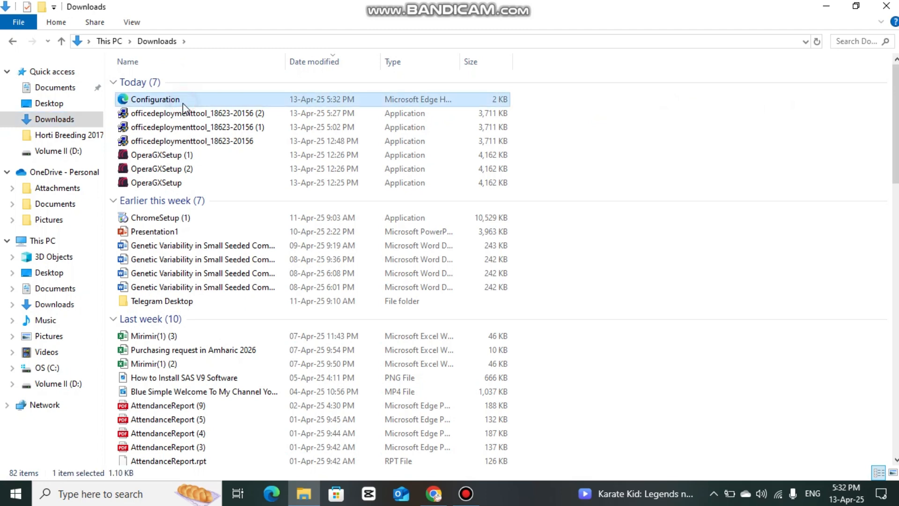
right_click(182, 102)
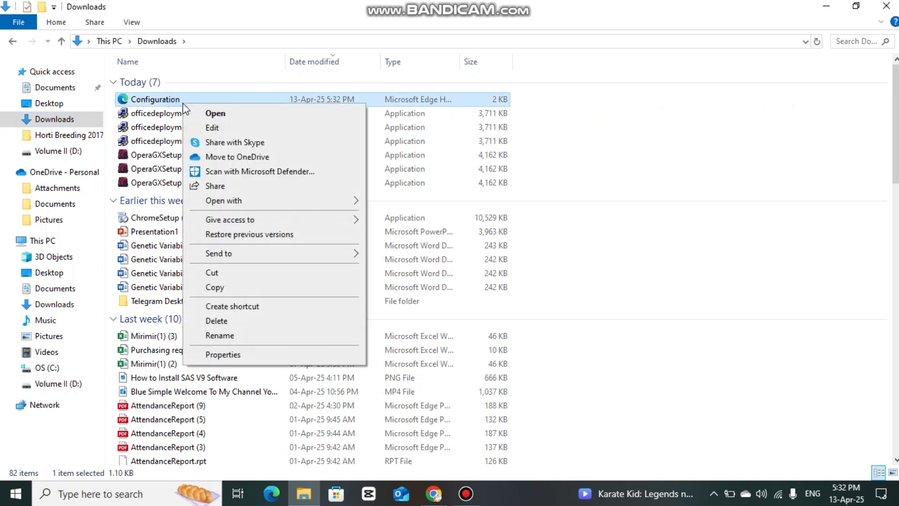
click(250, 274)
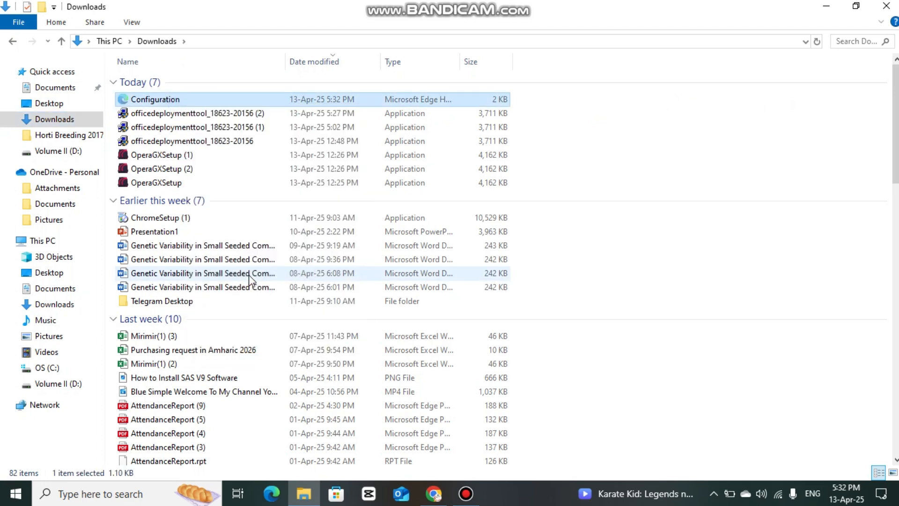
- Minimize the File Explorer and browser windows and open the Office folder on the desktop
click(826, 6)
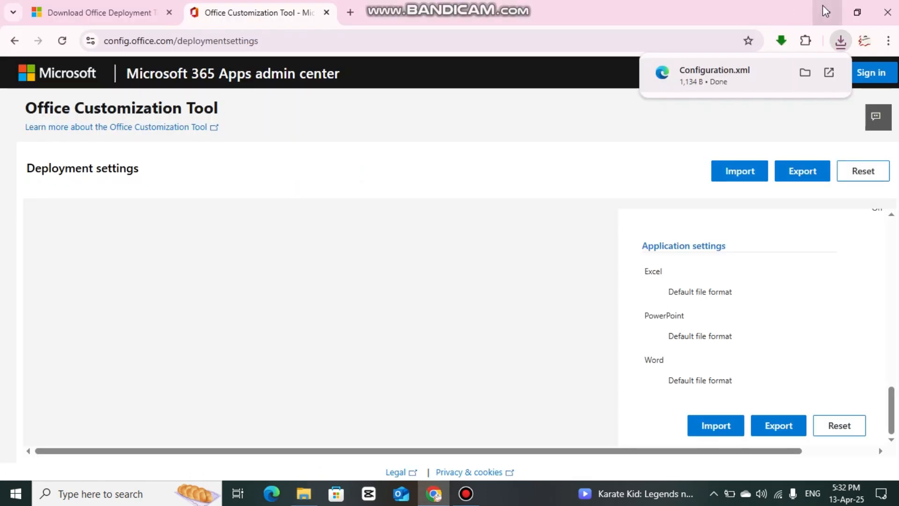
click(823, 6)
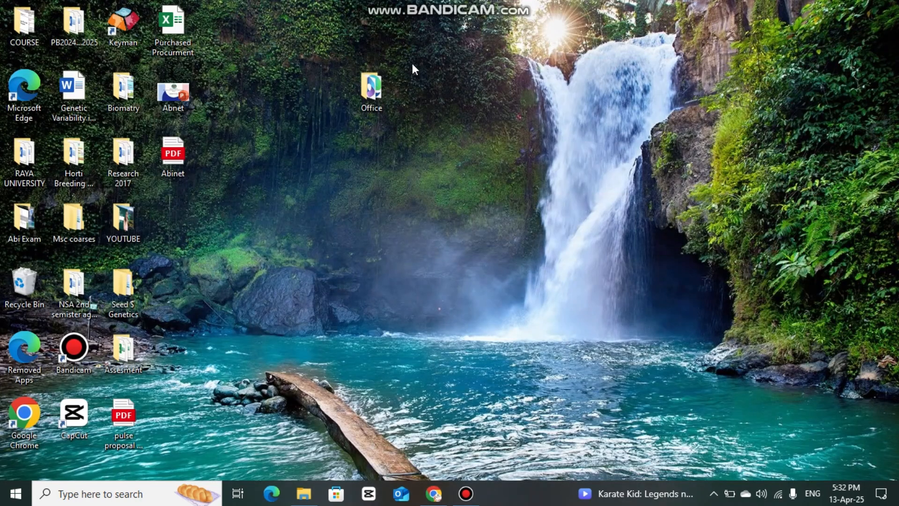
click(382, 87)
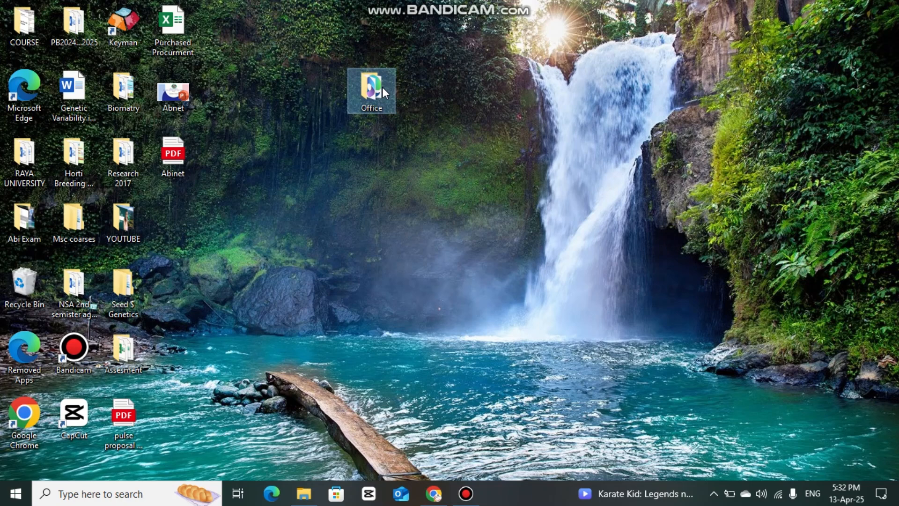
double_click(382, 87)
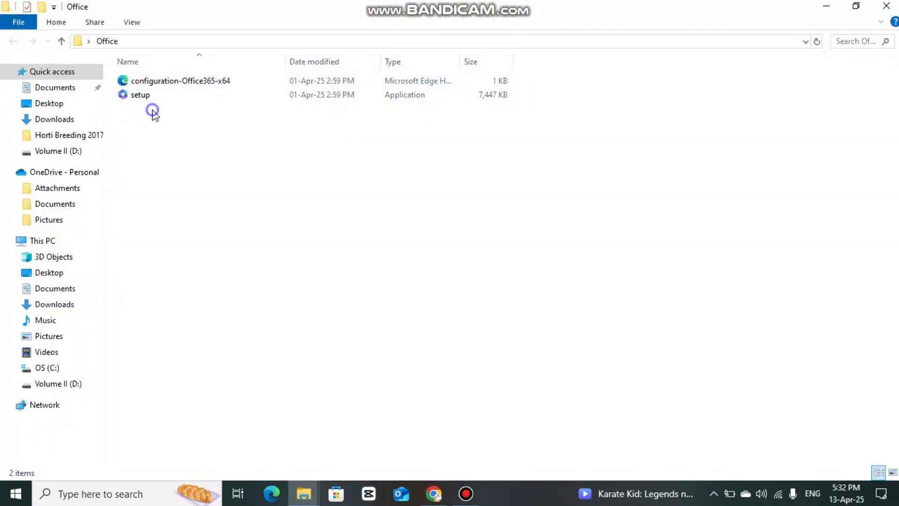
- Paste the cut Configuration file into the Office folder
right_click(153, 112)
click(200, 205)
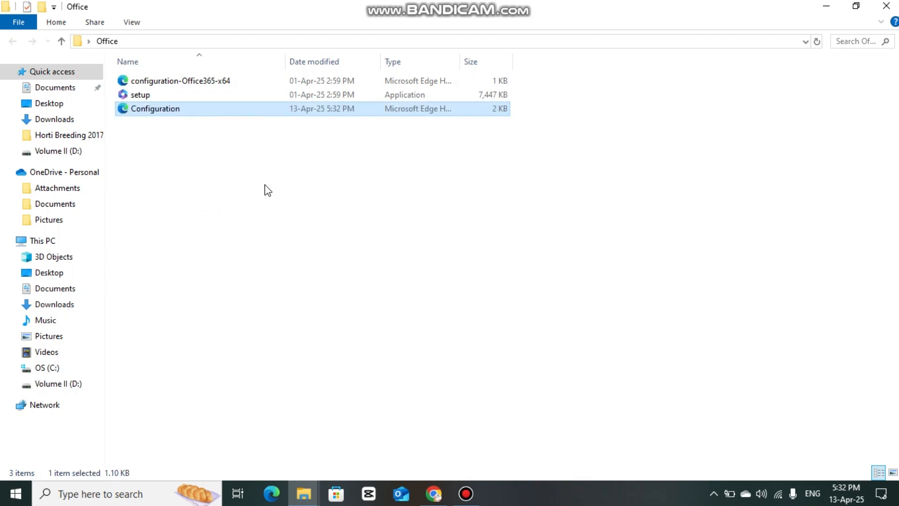
- Delete the configuration-Office365-x64 file from the Office folder
click(208, 82)
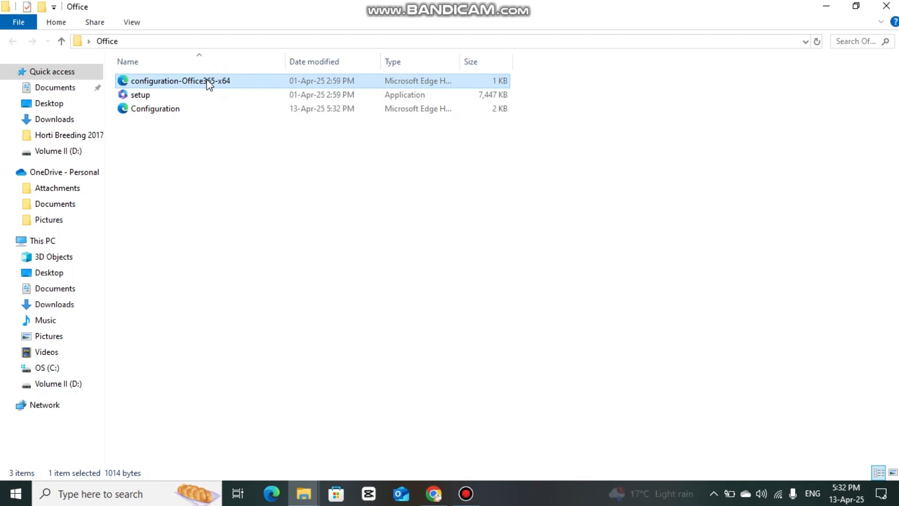
click(207, 82)
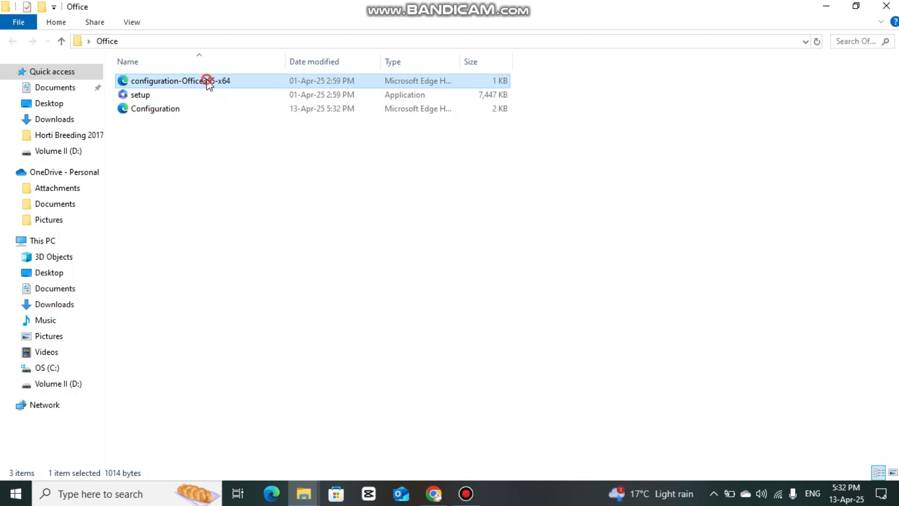
click(184, 40)
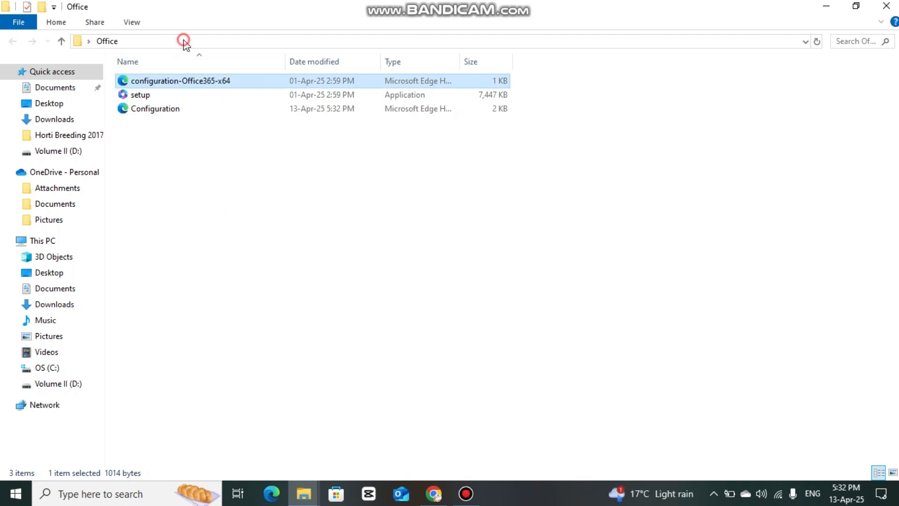
click(196, 86)
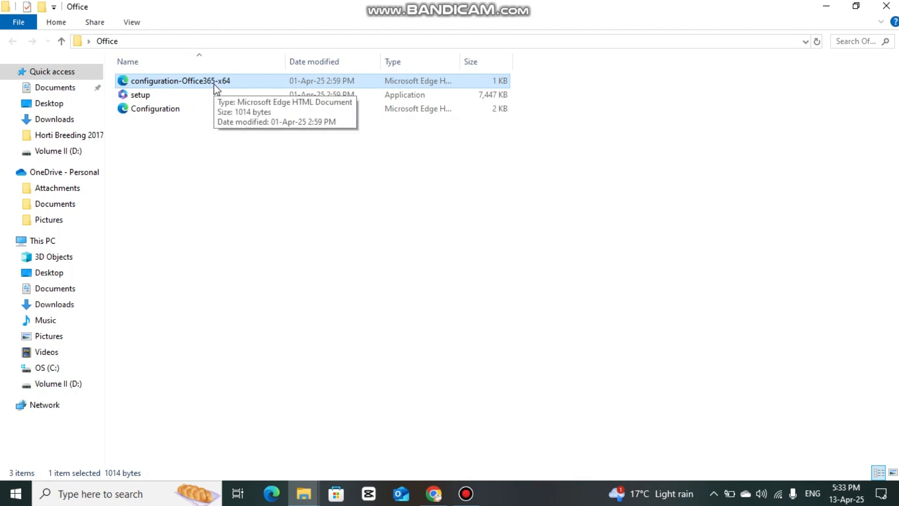
click(214, 85)
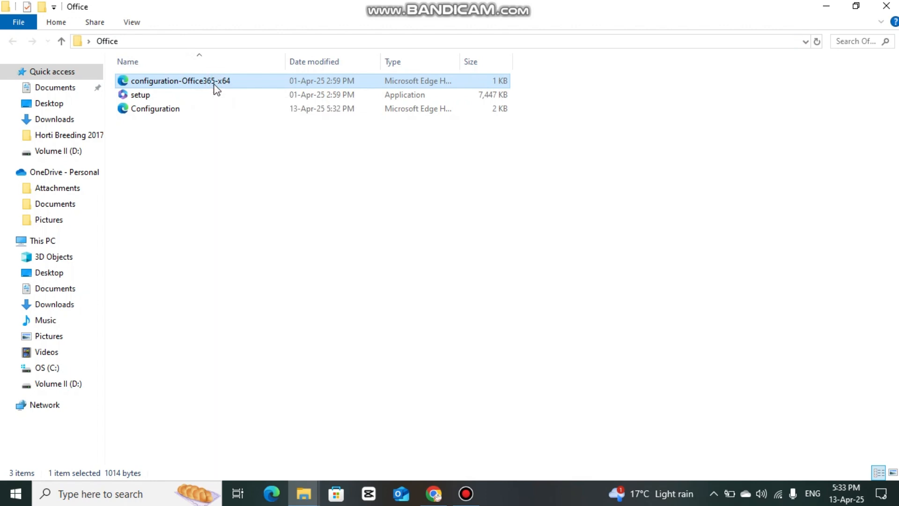
right_click(214, 85)
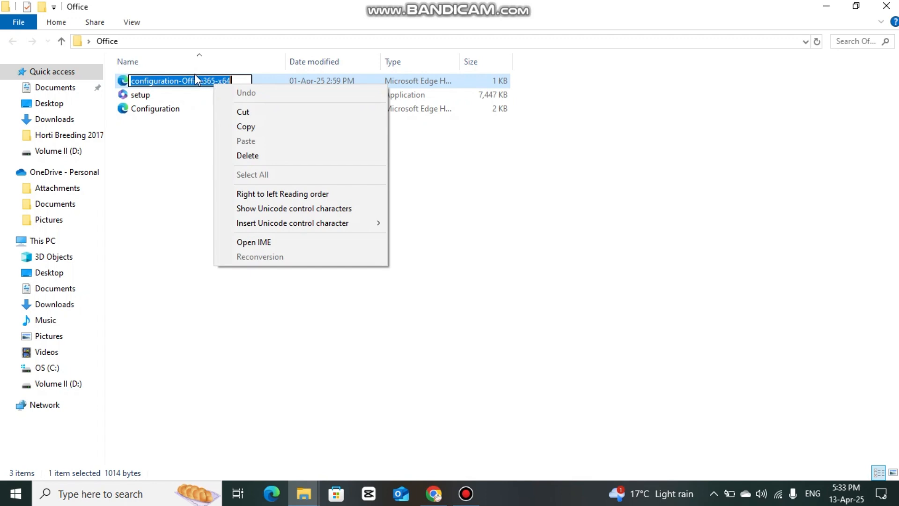
click(195, 74)
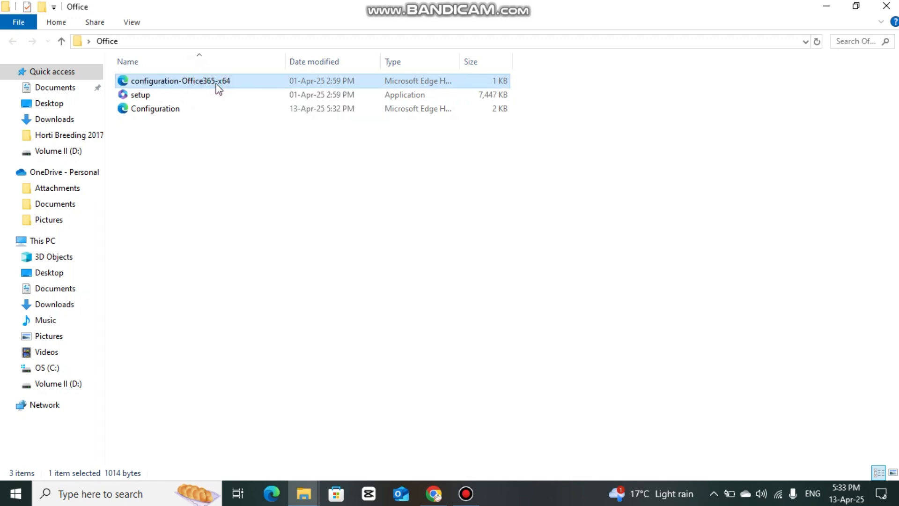
right_click(216, 84)
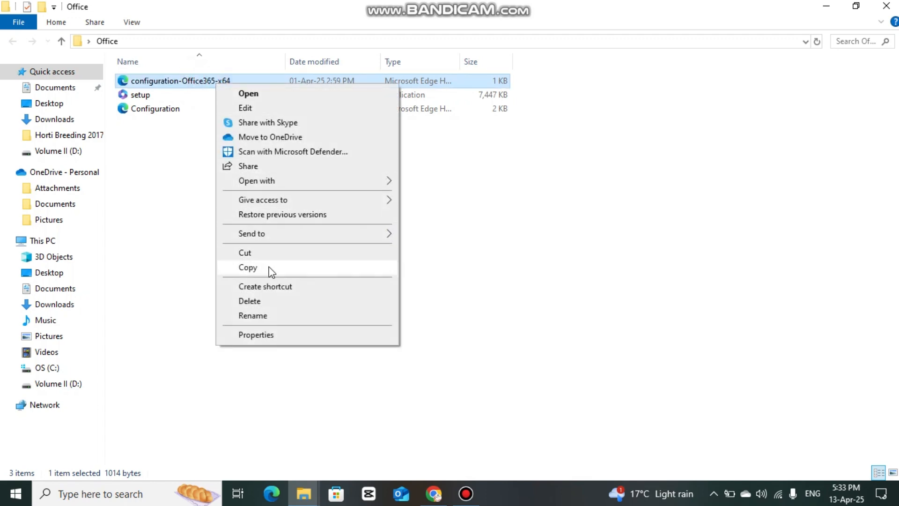
click(270, 302)
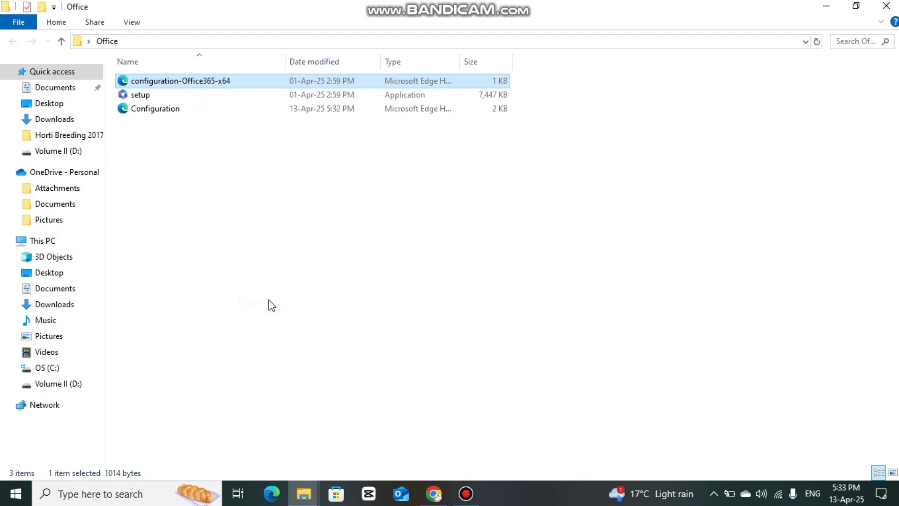
- Copy the full path of the Office folder on the desktop
click(173, 42)
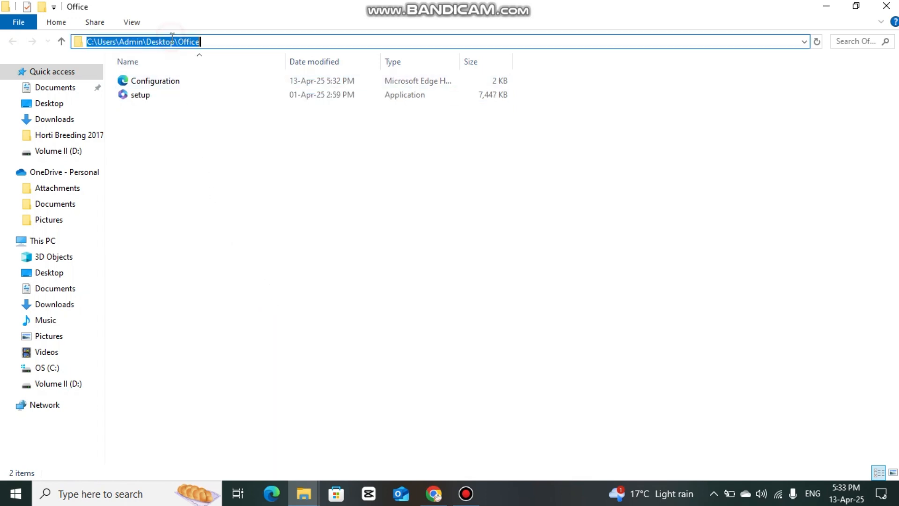
right_click(196, 41)
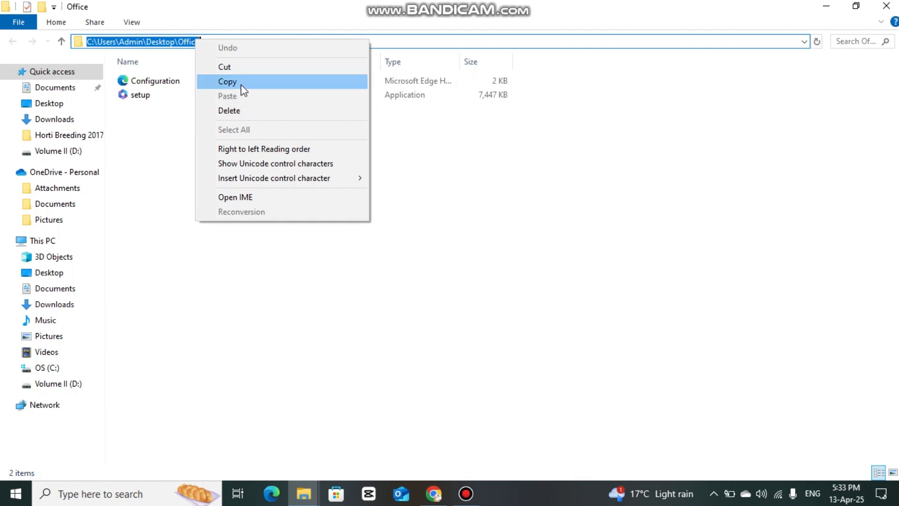
click(241, 82)
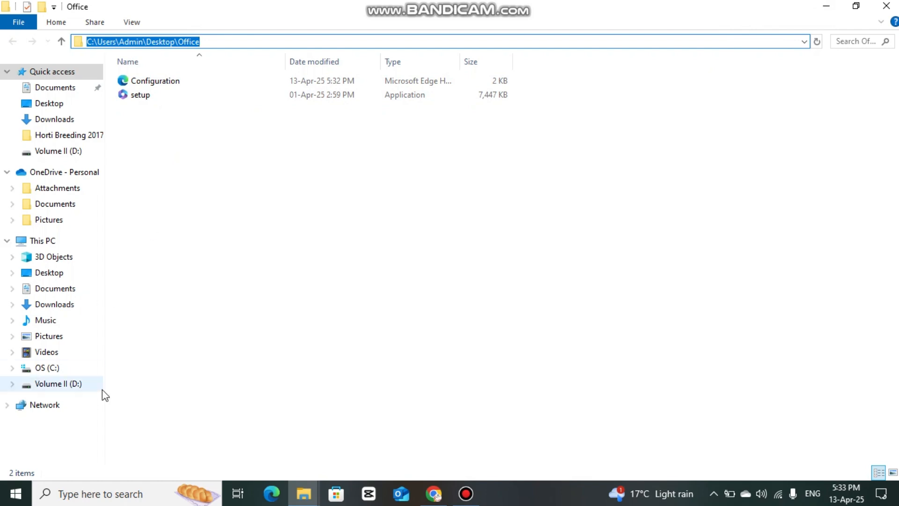
click(278, 311)
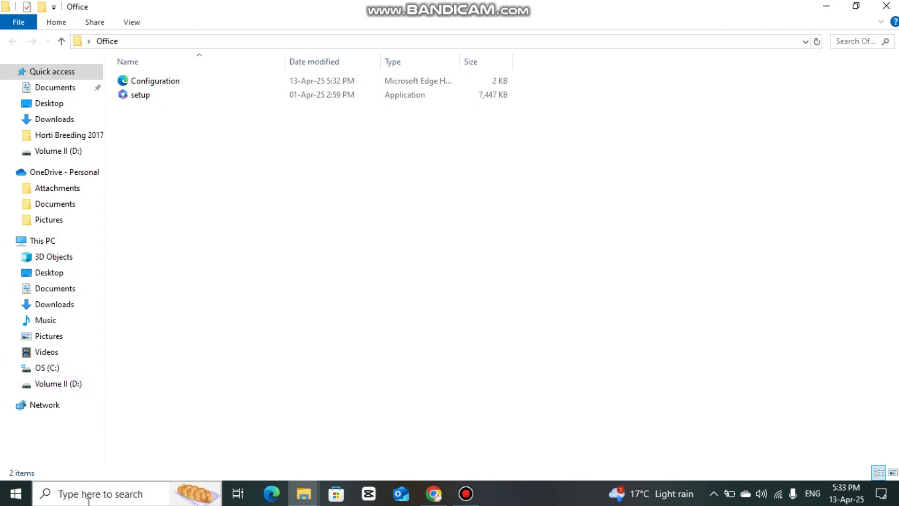
- Search Windows for cmd, run Command Prompt as administrator, and allow the elevated access
click(73, 493)
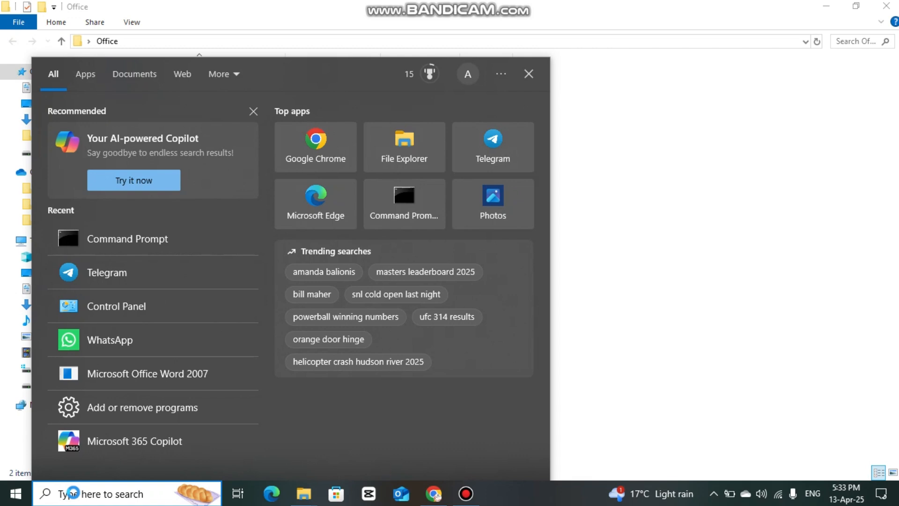
text(cm)
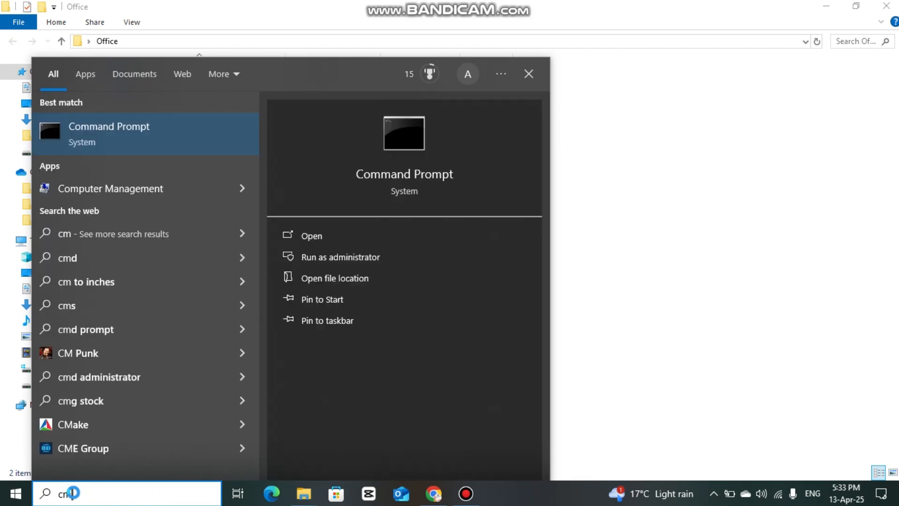
text(d)
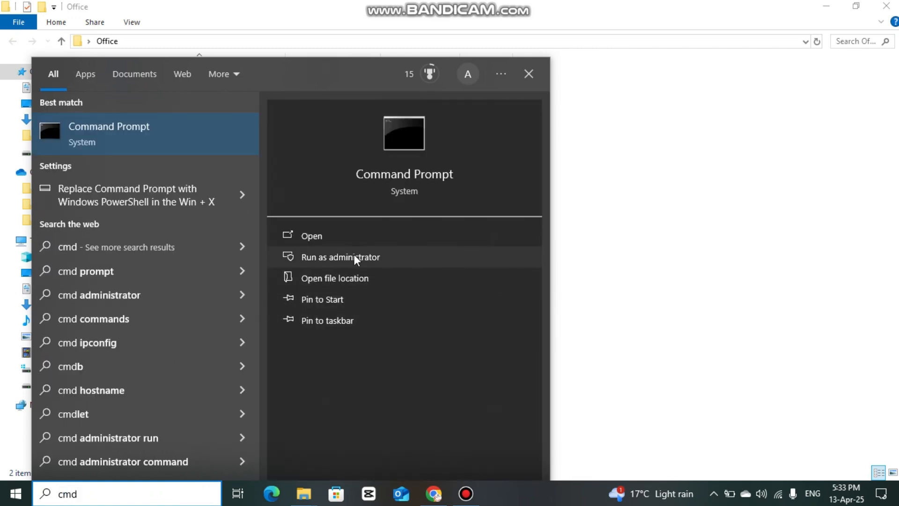
click(355, 258)
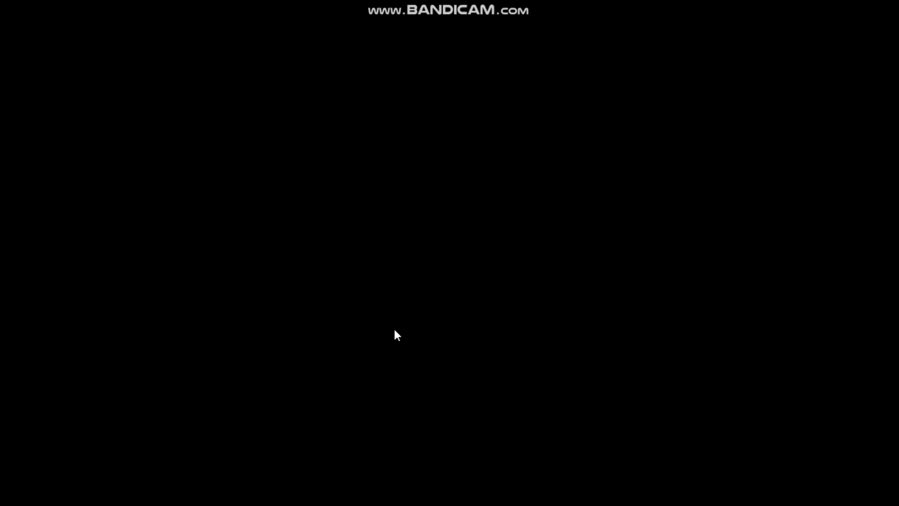
click(393, 327)
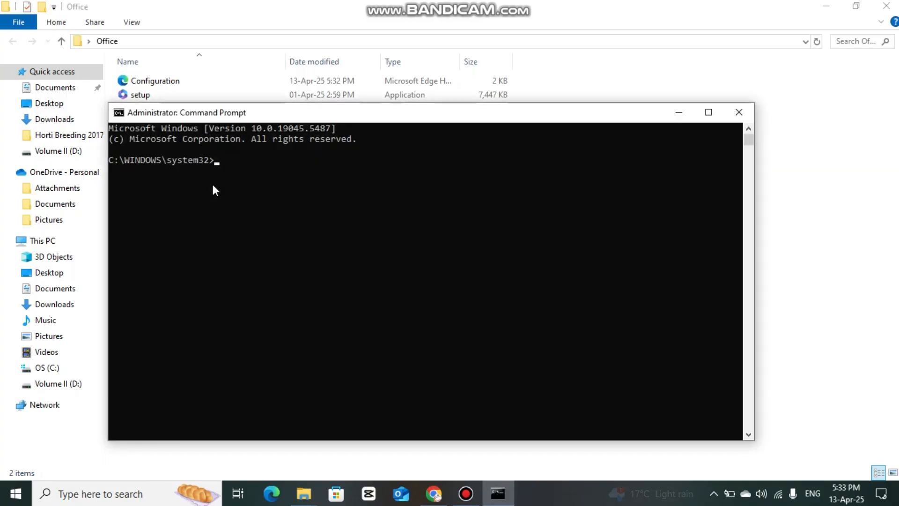
- Change the Command Prompt's working directory to the copied path with cd C:\Users\Admin\Desktop\Office
click(226, 161)
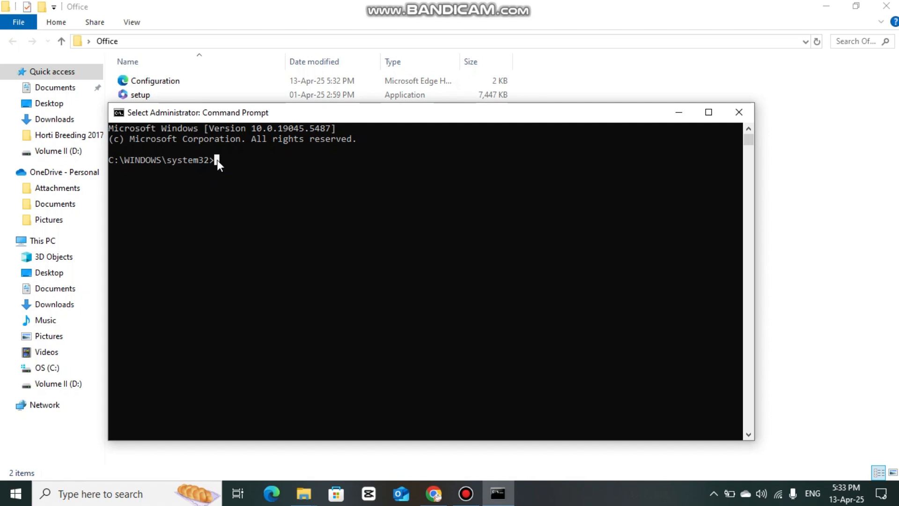
text(cd)
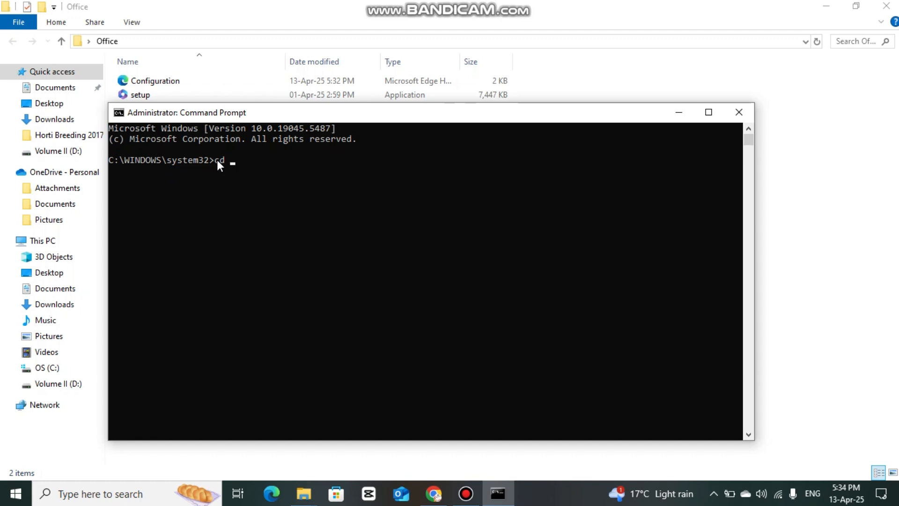
text(C:\Users\Admin\Desktop\Office)
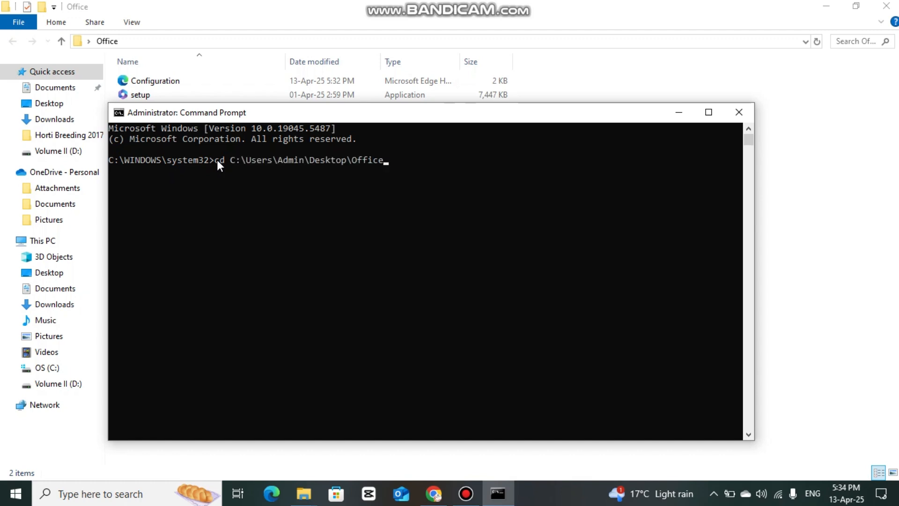
click(349, 159)
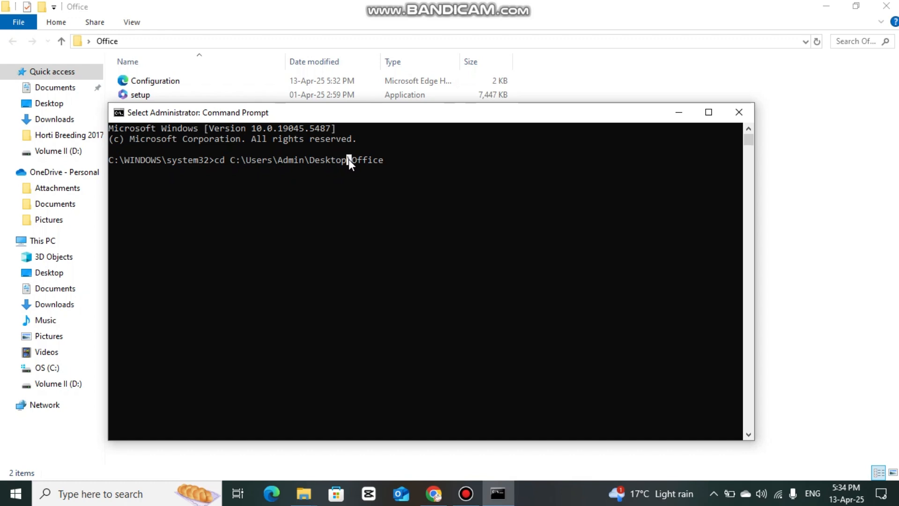
click(396, 178)
key(Return)
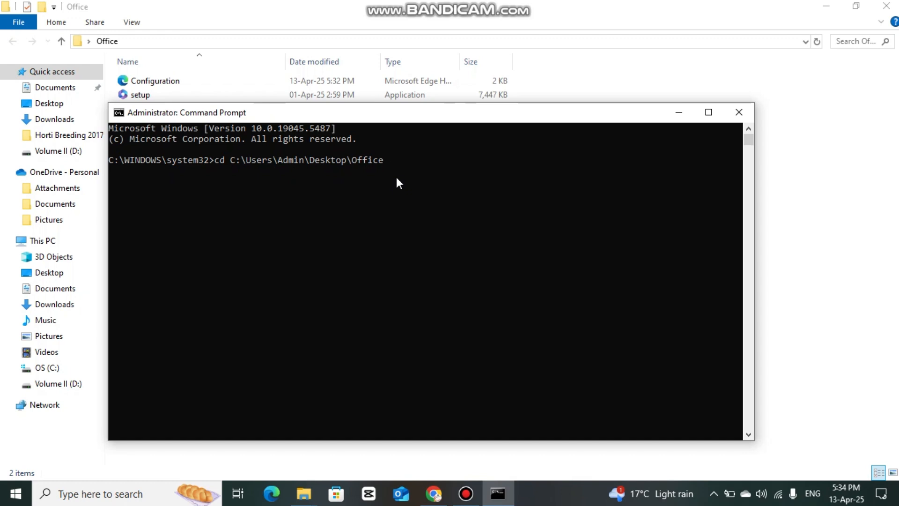
key(Return)
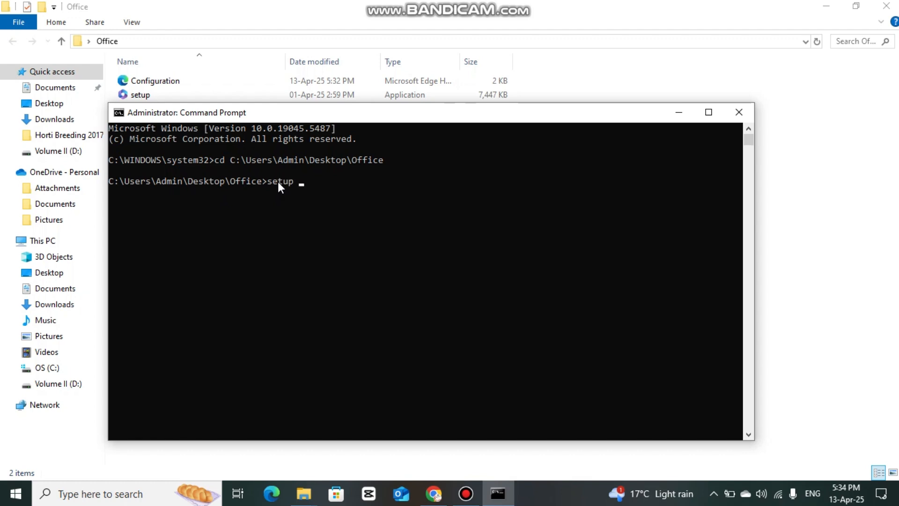
- Enter the Office installation command setup /configur configuration.xml in Command Prompt
text(/configur configurat)
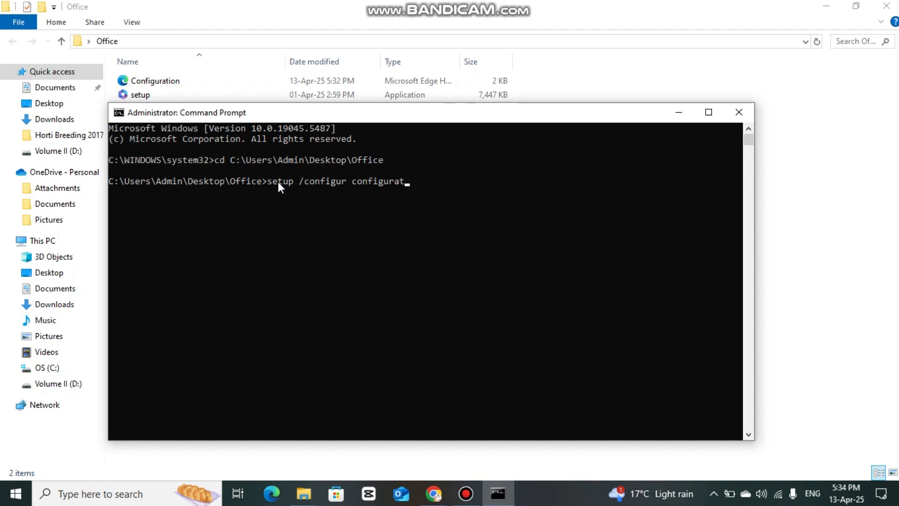
text(ion.xml)
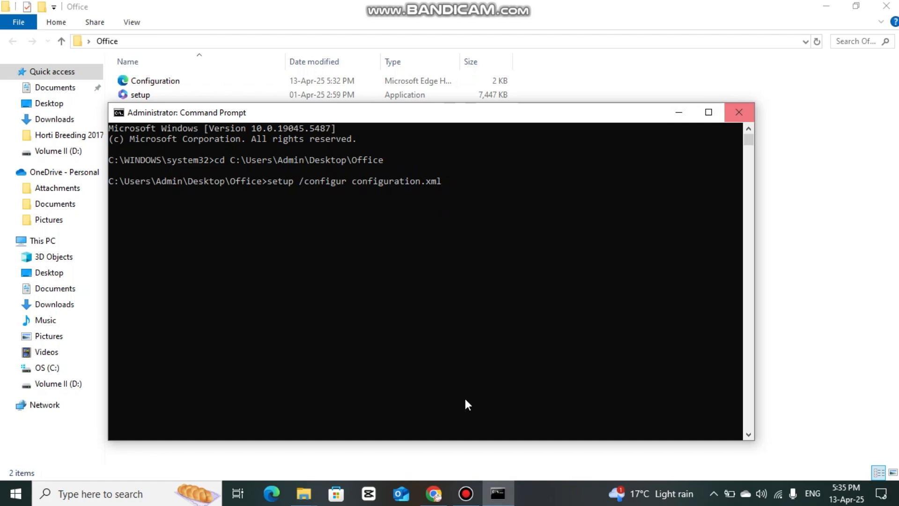
click(466, 494)
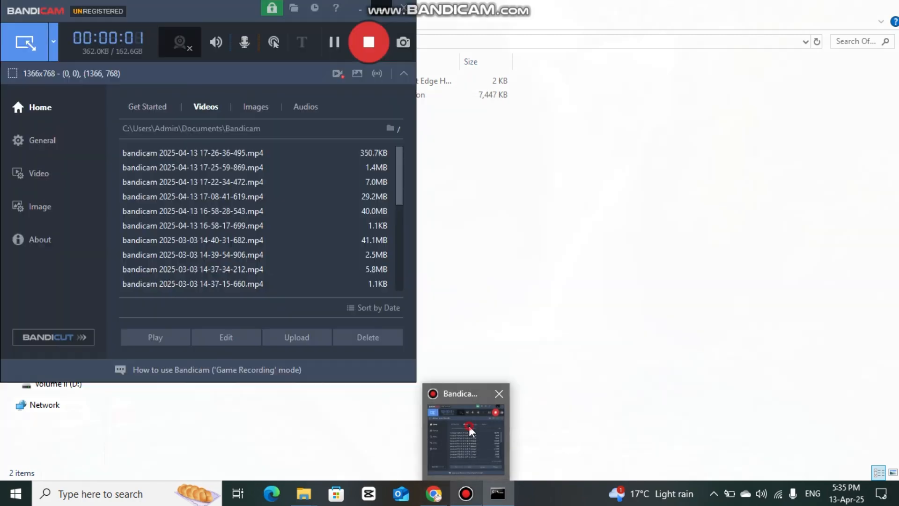